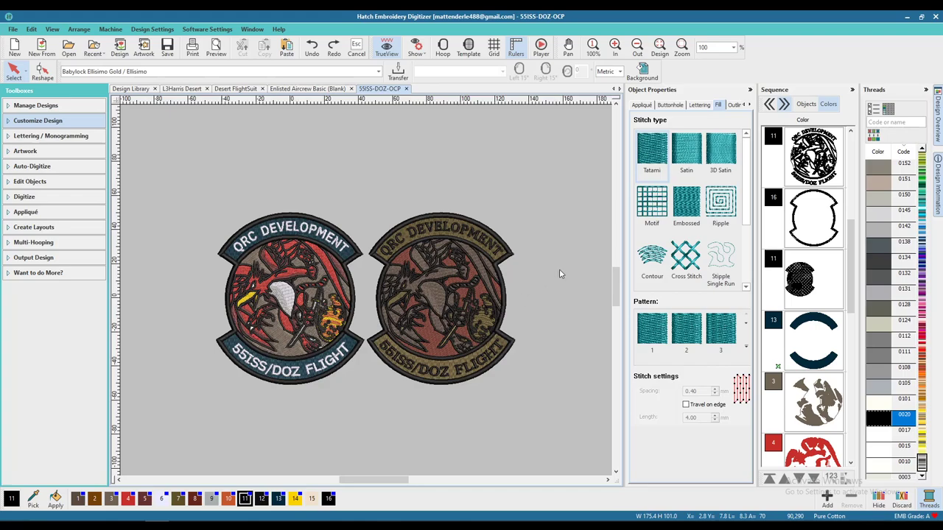
Add Gunold Poly40 - OCP and remove Default, leaving it as the design's only chart.
{"action": "left_click", "coordinate": [869, 115]}
{"action": "scroll", "coordinate": [405, 272], "scroll_direction": "down", "scroll_amount": 3}
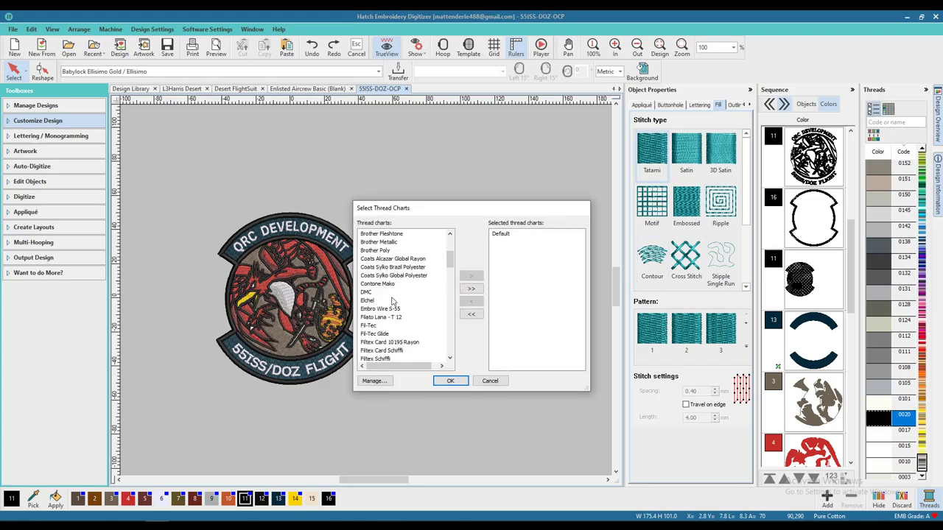
{"action": "scroll", "coordinate": [394, 306], "scroll_direction": "down", "scroll_amount": 5}
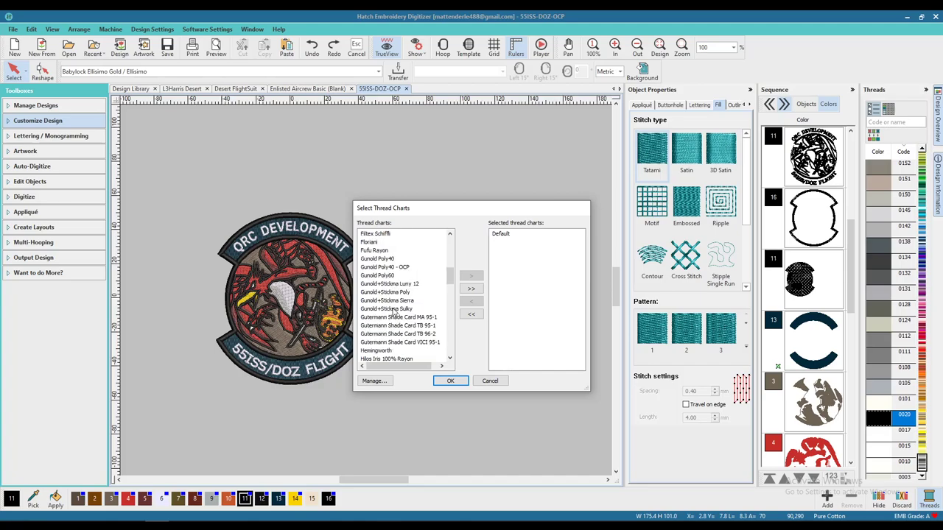
{"action": "double_click", "coordinate": [404, 269]}
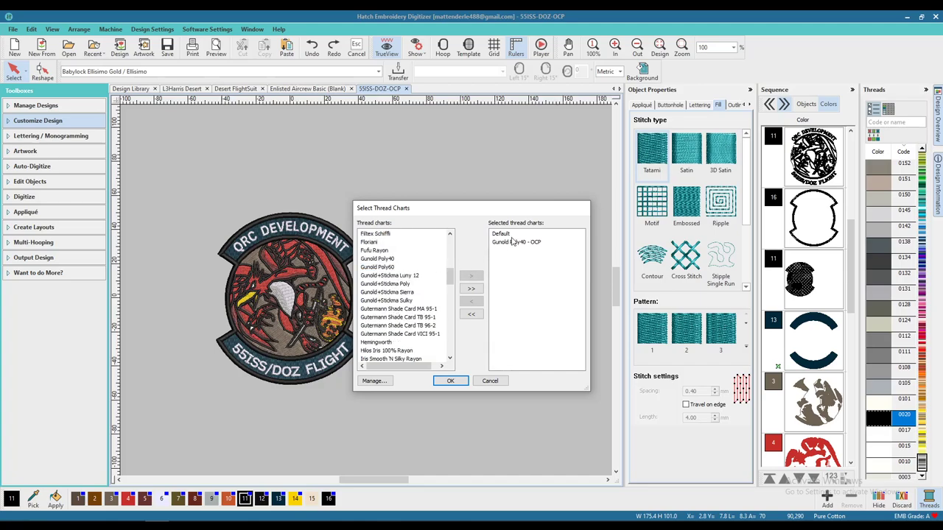
{"action": "double_click", "coordinate": [501, 234]}
{"action": "left_click", "coordinate": [448, 380]}
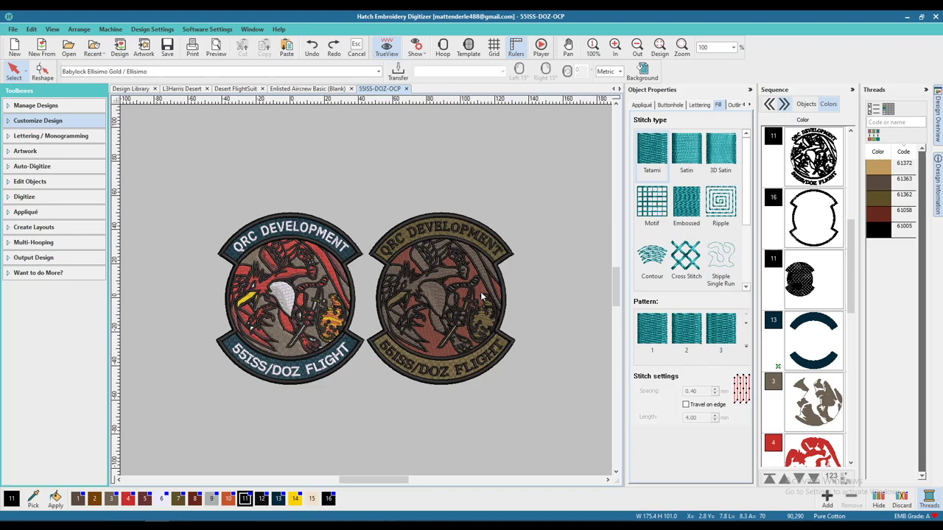
{"action": "left_click", "coordinate": [300, 285]}
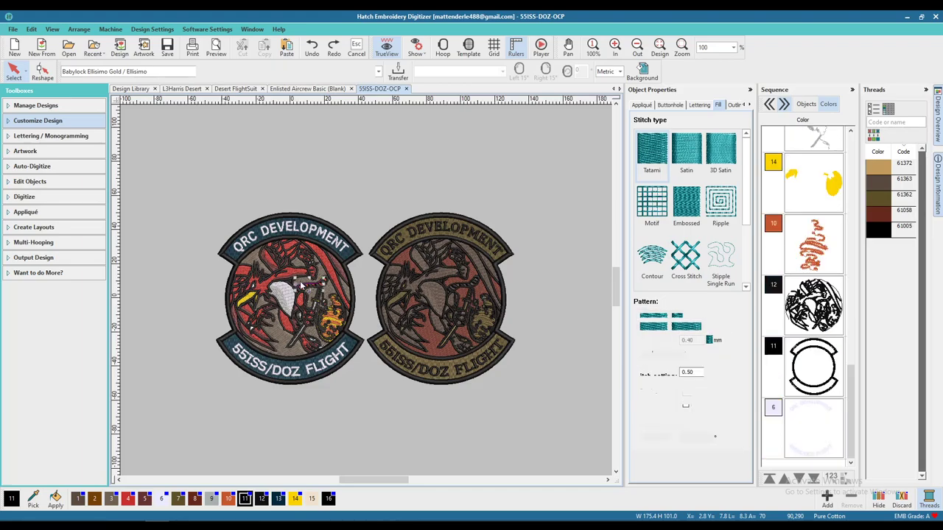
{"action": "left_click", "coordinate": [251, 263]}
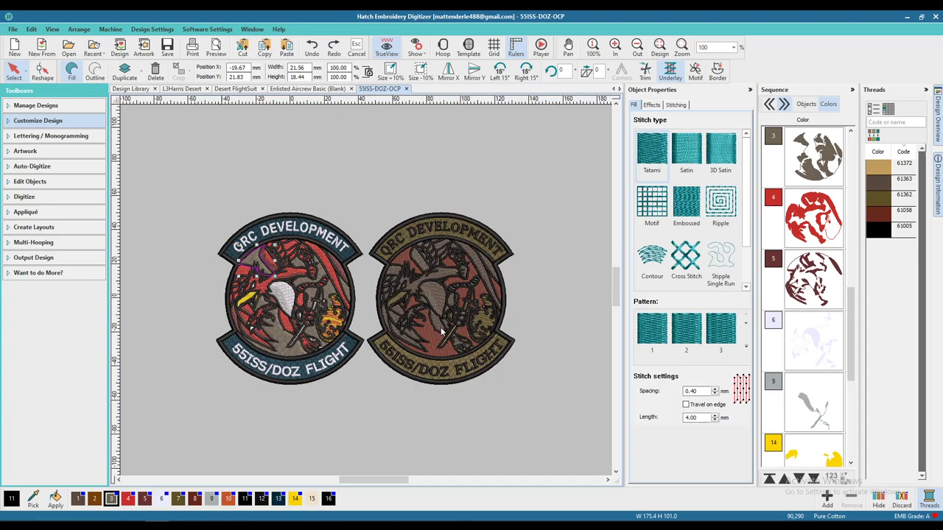
{"action": "left_click", "coordinate": [277, 335], "text": "ctrl"}
{"action": "left_click", "coordinate": [277, 337]}
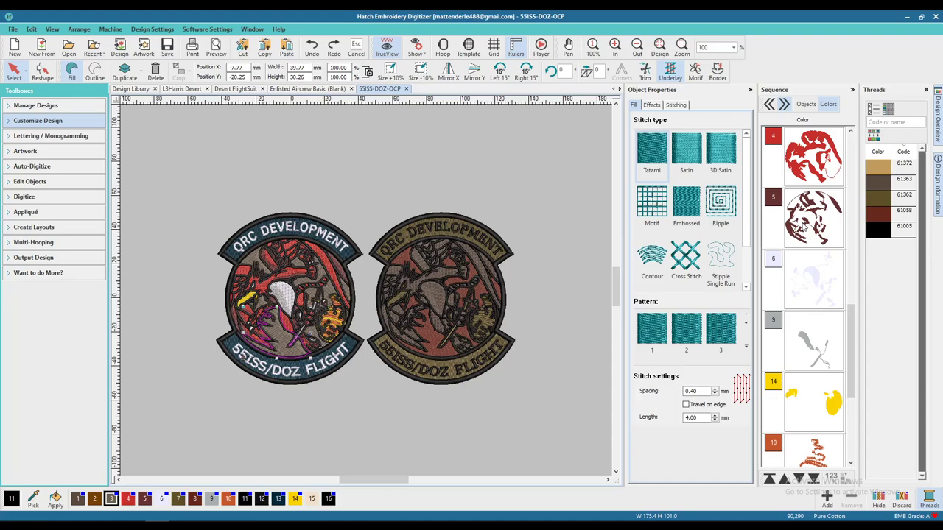
{"action": "scroll", "coordinate": [825, 265], "scroll_direction": "up", "scroll_amount": 3}
{"action": "scroll", "coordinate": [825, 265], "scroll_direction": "up", "scroll_amount": 3}
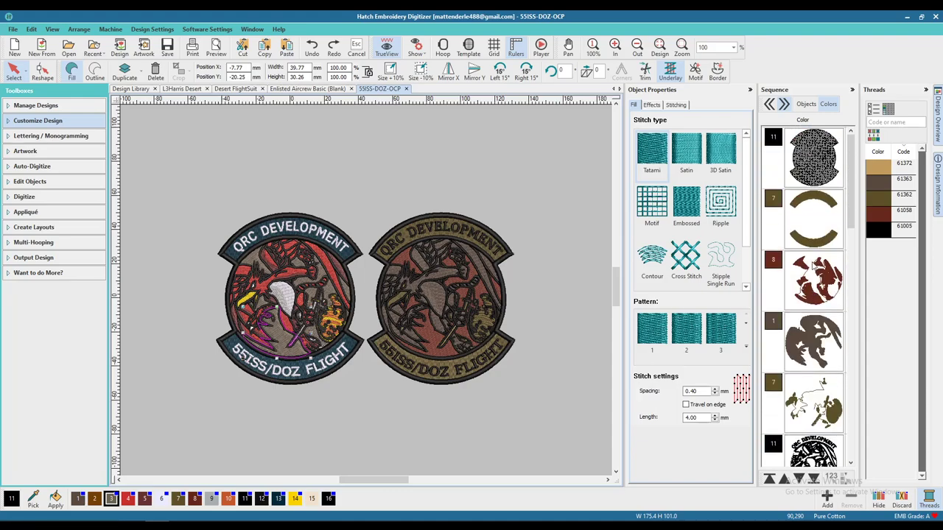
{"action": "scroll", "coordinate": [814, 266], "scroll_direction": "up", "scroll_amount": 3}
{"action": "left_click", "coordinate": [815, 276]}
{"action": "scroll", "coordinate": [796, 283], "scroll_direction": "down", "scroll_amount": 6}
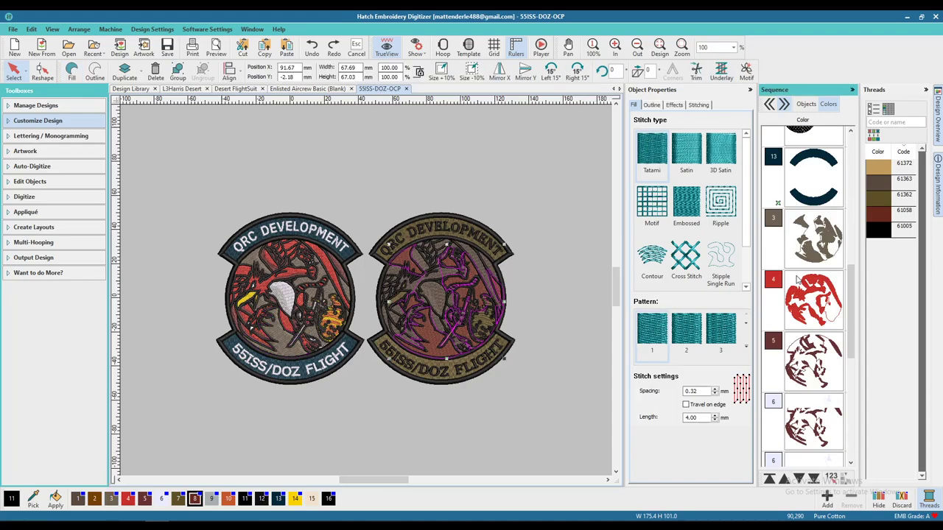
{"action": "scroll", "coordinate": [811, 283], "scroll_direction": "up", "scroll_amount": 5}
{"action": "left_click", "coordinate": [814, 173]}
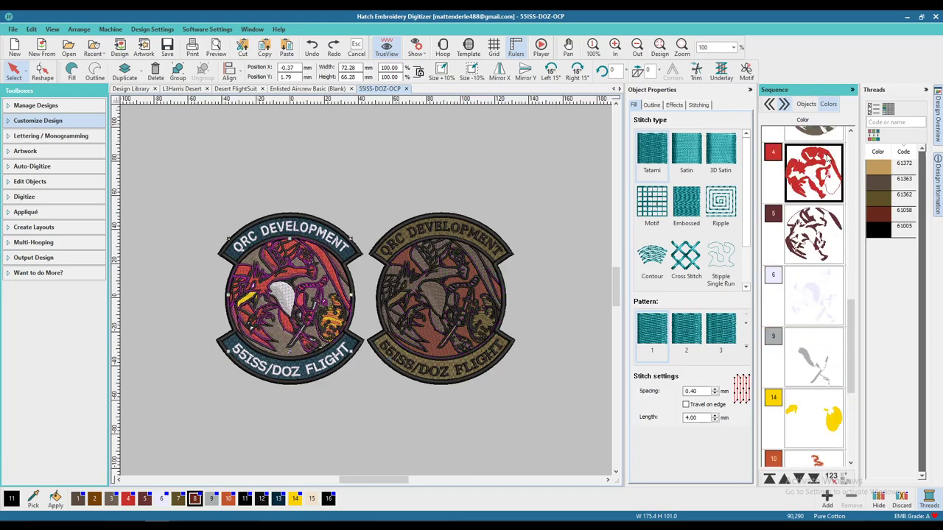
{"action": "scroll", "coordinate": [814, 221], "scroll_direction": "up", "scroll_amount": 1}
{"action": "left_click", "coordinate": [813, 171]}
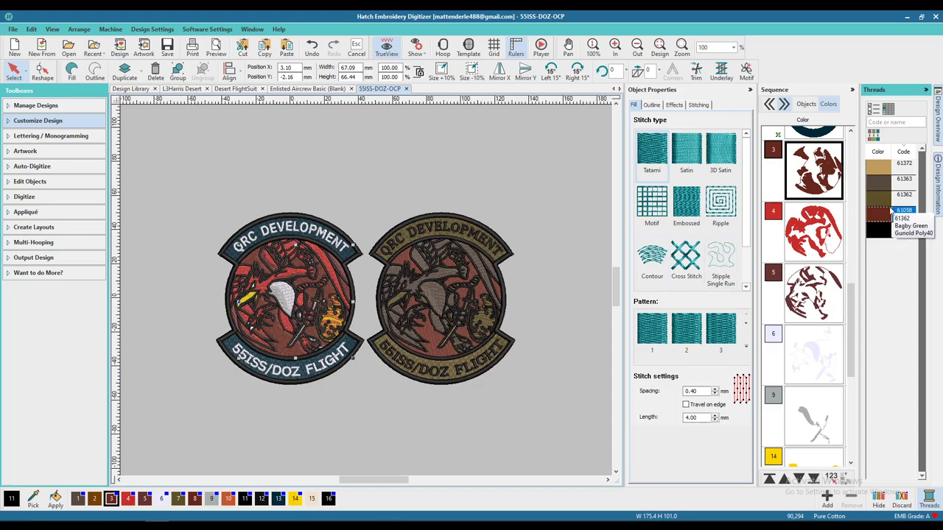
{"action": "left_click", "coordinate": [421, 159]}
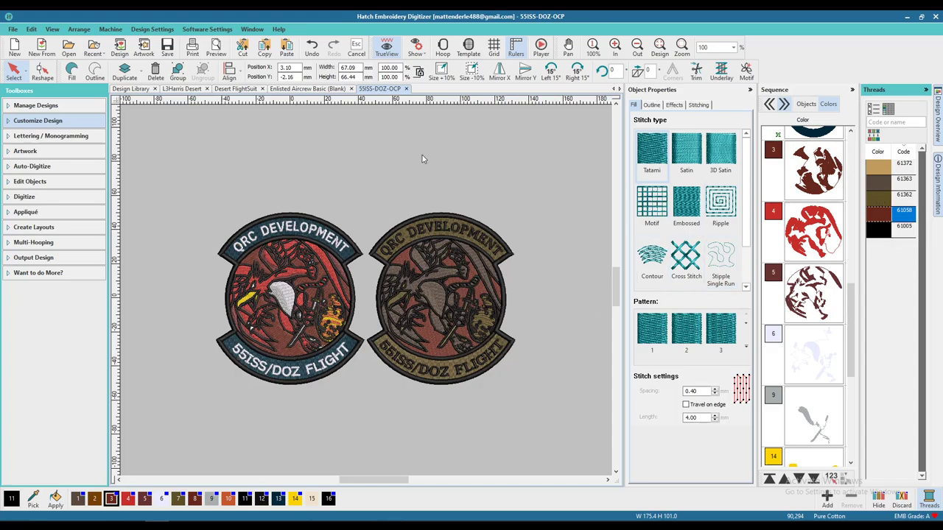
{"action": "key", "text": "ctrl+z"}
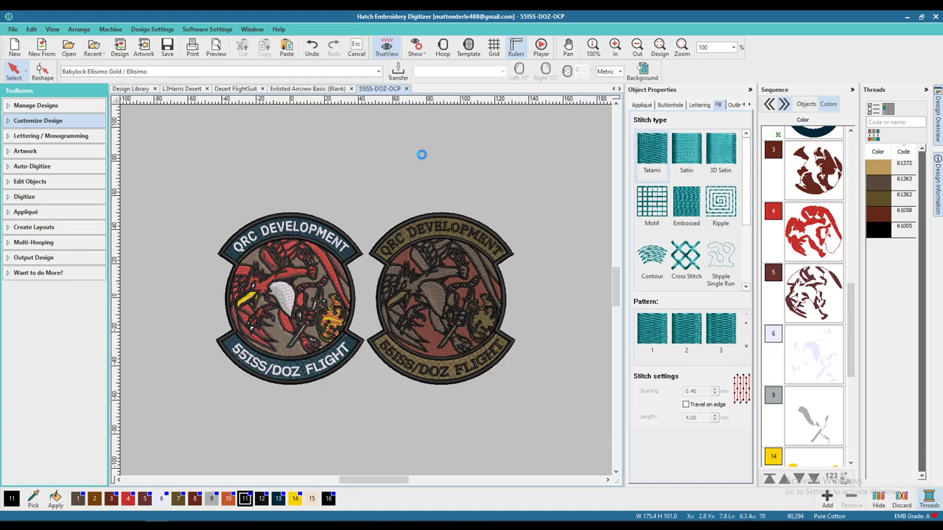
Remove Gunold Poly40 - OCP so the selected thread charts list is empty.
{"action": "left_click", "coordinate": [874, 109]}
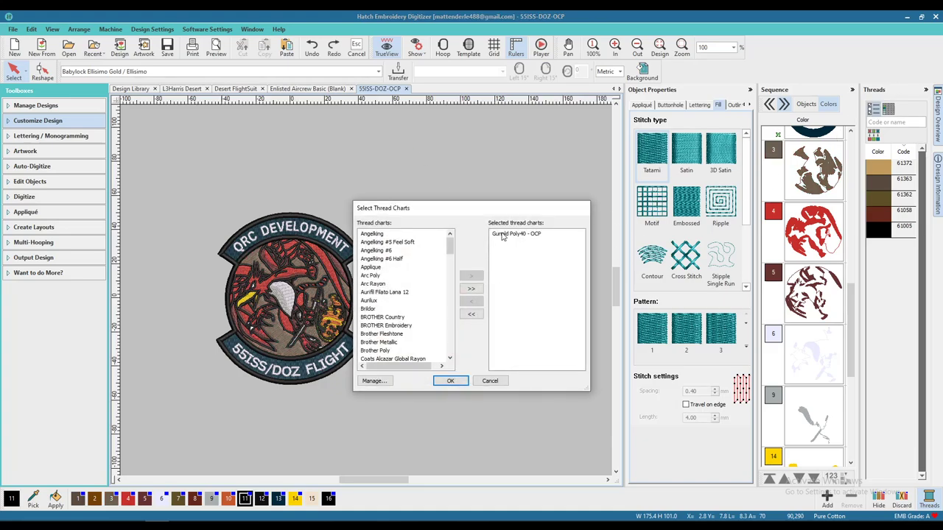
{"action": "left_click", "coordinate": [504, 234]}
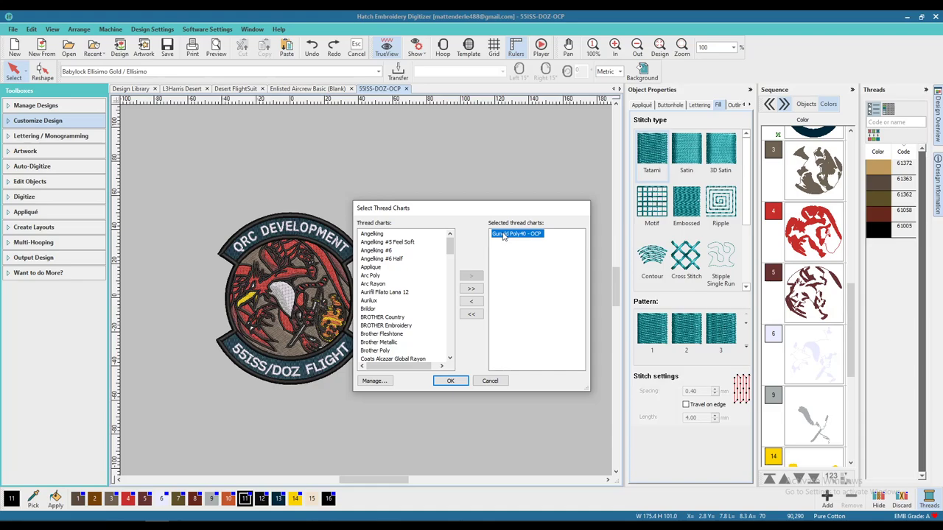
{"action": "double_click", "coordinate": [503, 234]}
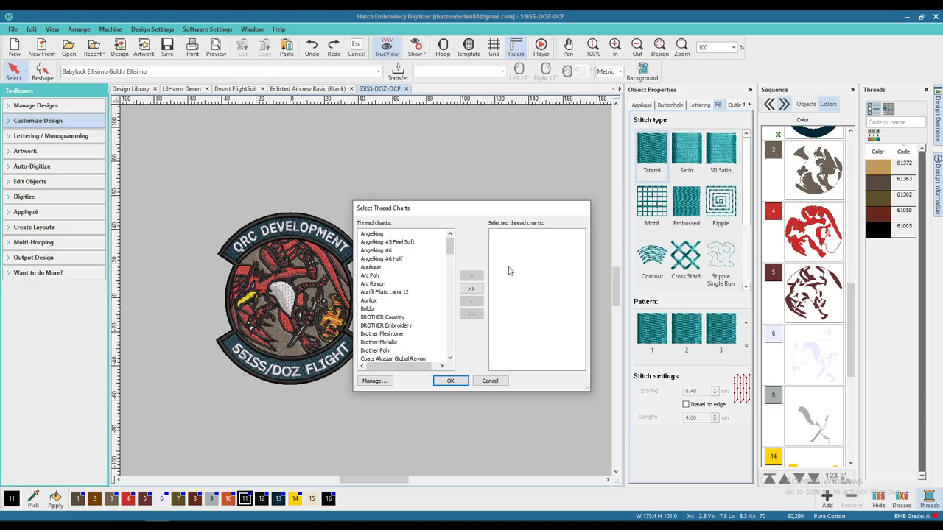
{"action": "scroll", "coordinate": [387, 274], "scroll_direction": "down", "scroll_amount": 4}
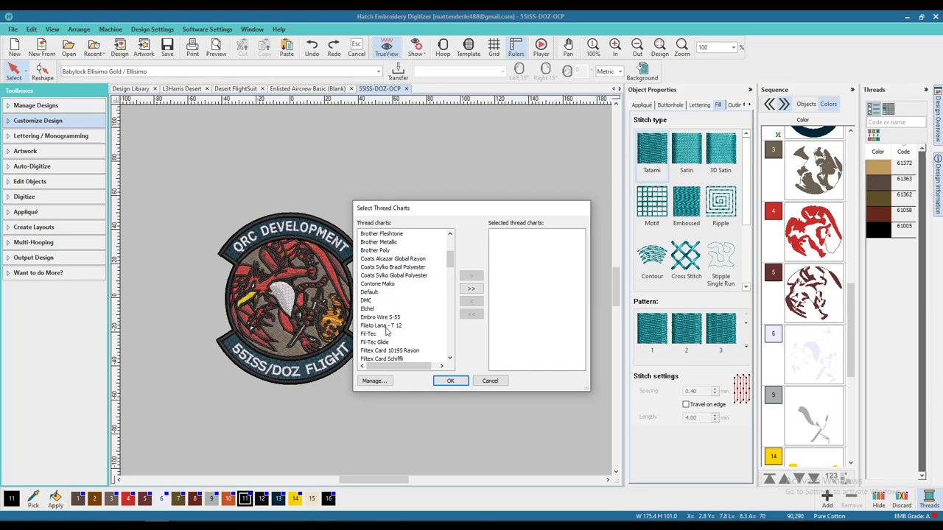
{"action": "scroll", "coordinate": [390, 331], "scroll_direction": "down", "scroll_amount": 1}
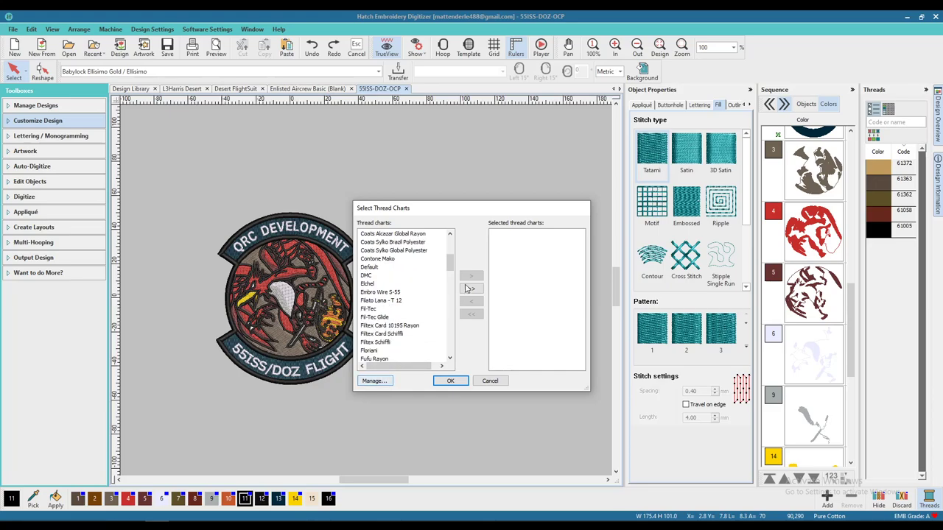
Create a thread chart named 'My Threads' with Gunold Poly40 as its base chart.
{"action": "left_click", "coordinate": [383, 388]}
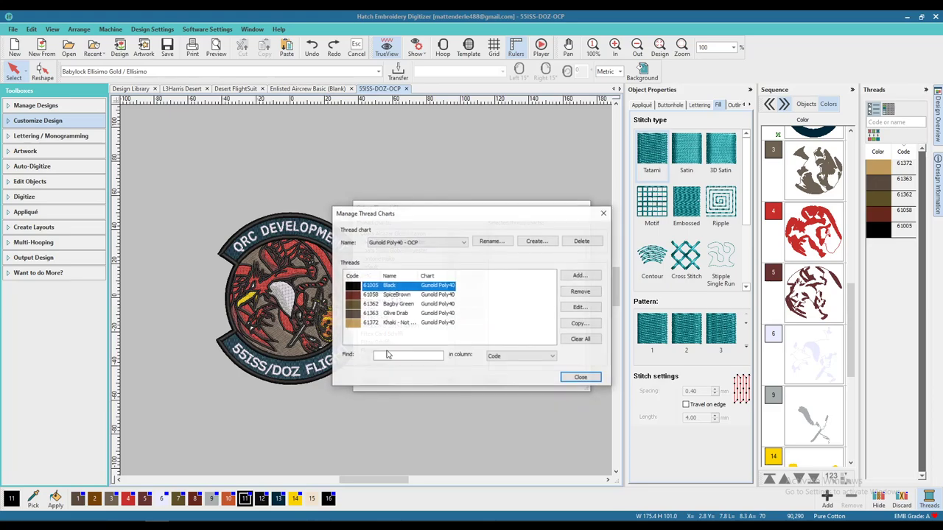
{"action": "left_click", "coordinate": [550, 246]}
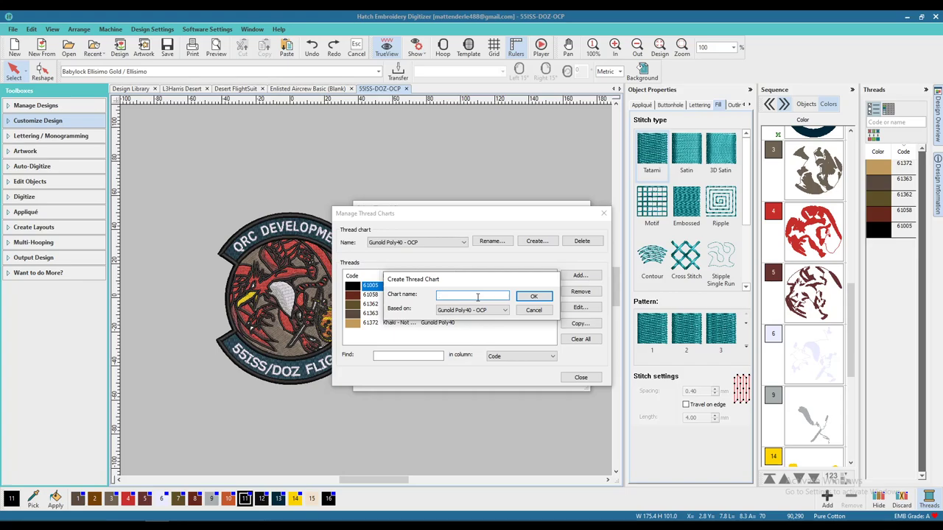
{"action": "type", "text": "My Threads"}
{"action": "left_click", "coordinate": [466, 312]}
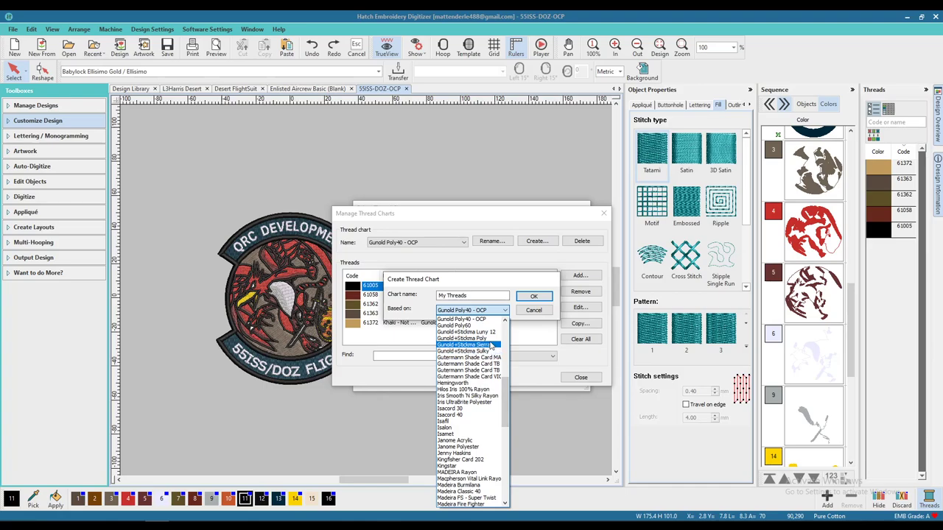
{"action": "scroll", "coordinate": [487, 398], "scroll_direction": "up", "scroll_amount": 4}
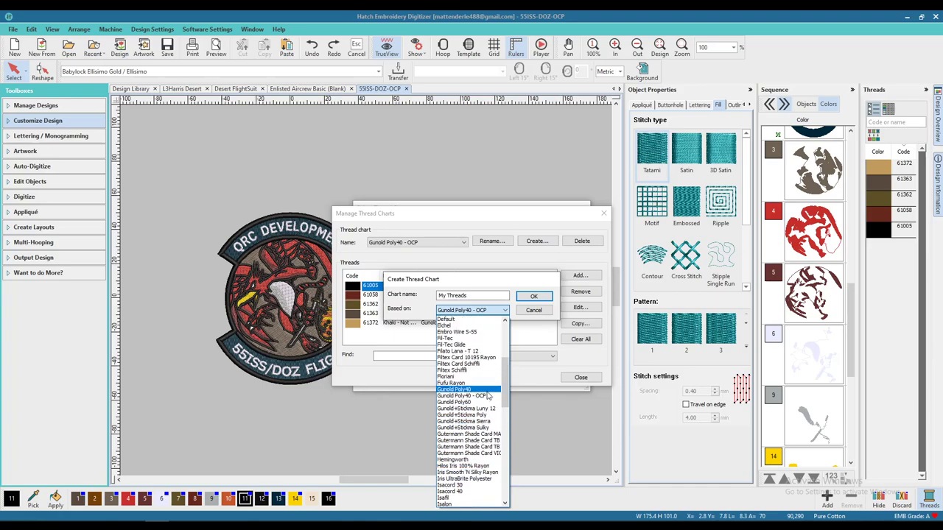
{"action": "left_click", "coordinate": [488, 389]}
{"action": "left_click", "coordinate": [534, 296]}
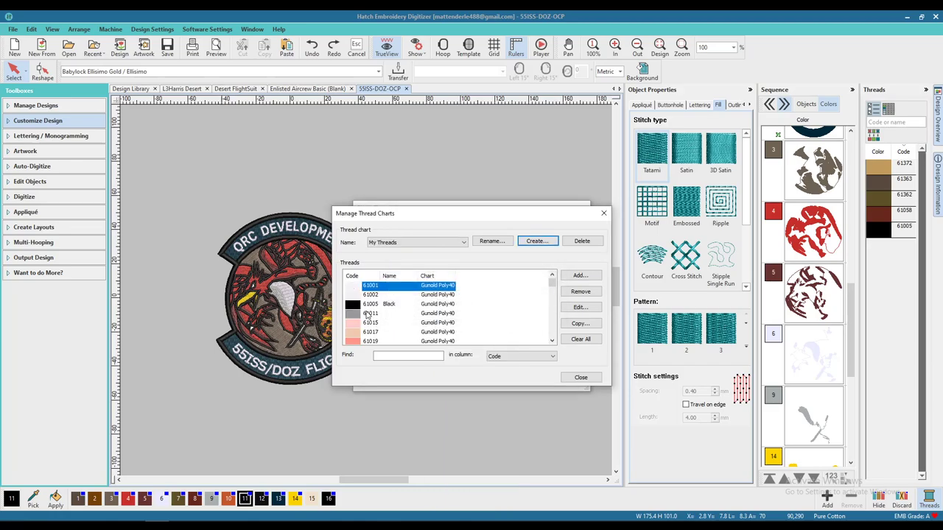
Select threads 61011 through 61022 in the My Threads chart.
{"action": "scroll", "coordinate": [371, 315], "scroll_direction": "down", "scroll_amount": 2}
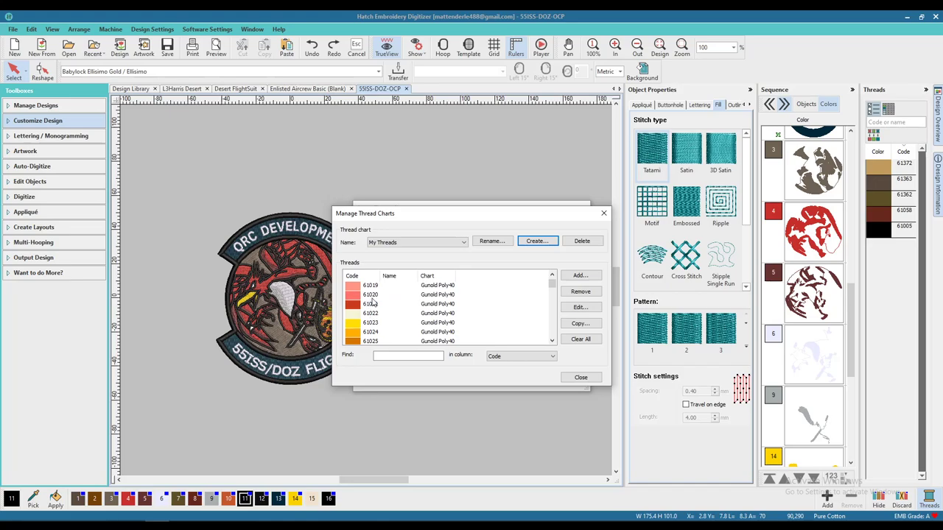
{"action": "left_click", "coordinate": [372, 298]}
{"action": "scroll", "coordinate": [374, 302], "scroll_direction": "down", "scroll_amount": 4}
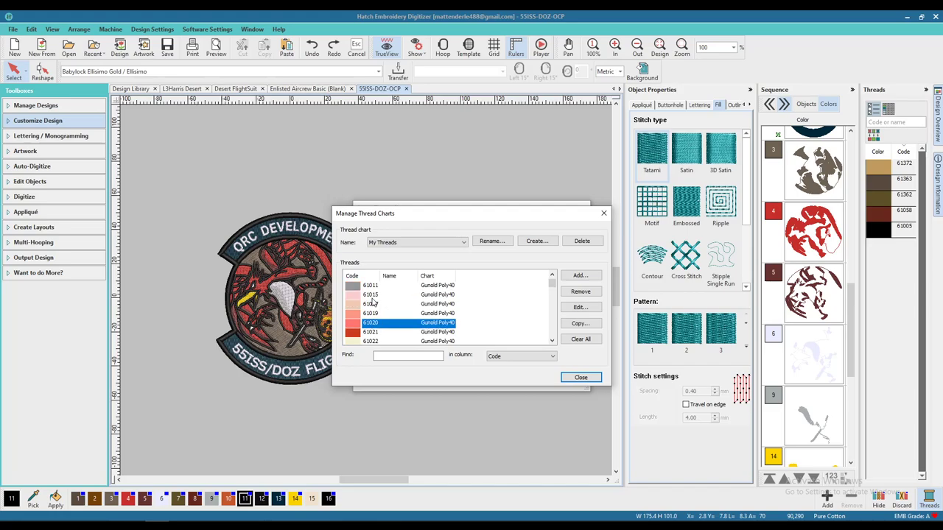
{"action": "scroll", "coordinate": [373, 302], "scroll_direction": "up", "scroll_amount": 5}
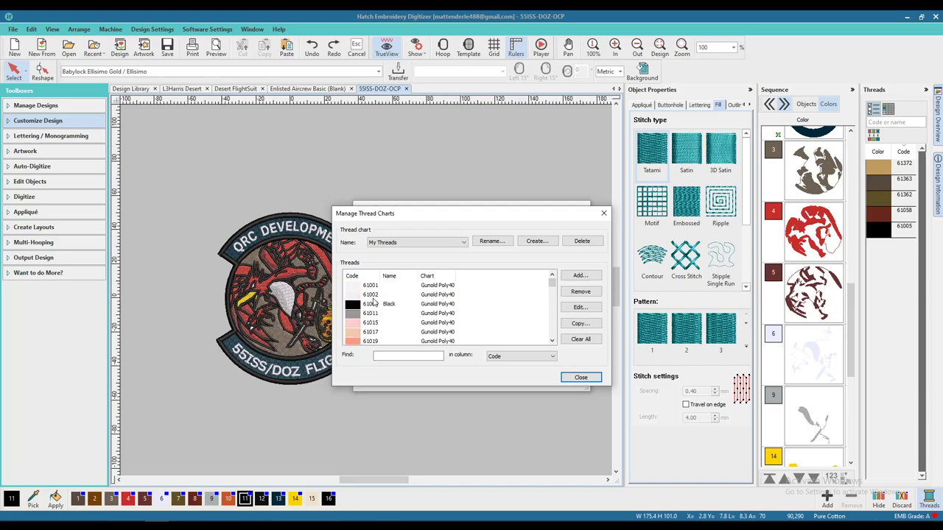
{"action": "left_click", "coordinate": [372, 314]}
{"action": "scroll", "coordinate": [371, 324], "scroll_direction": "down", "scroll_amount": 2}
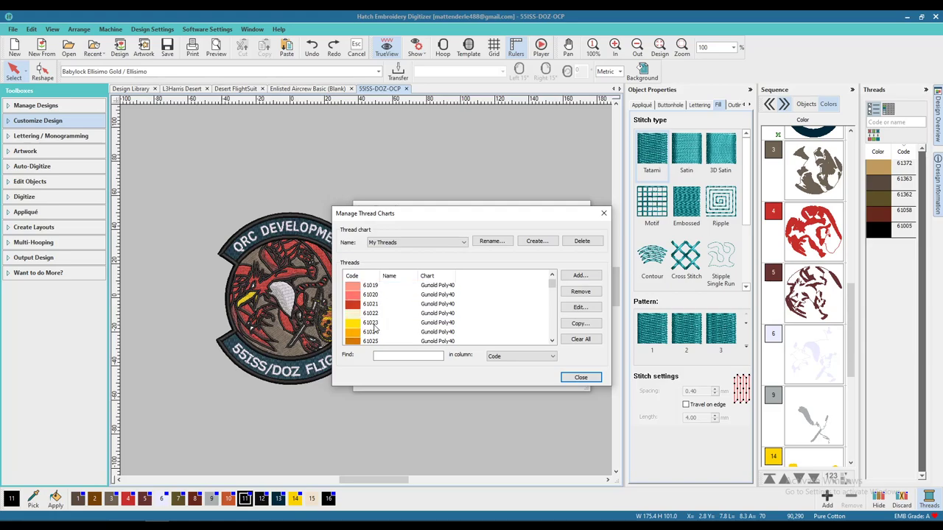
{"action": "left_click", "coordinate": [371, 323], "text": "shift"}
Remove the selected threads, then clear all remaining threads from My Threads.
{"action": "scroll", "coordinate": [371, 322], "scroll_direction": "up", "scroll_amount": 2}
{"action": "scroll", "coordinate": [372, 322], "scroll_direction": "down", "scroll_amount": 1}
{"action": "scroll", "coordinate": [372, 322], "scroll_direction": "up", "scroll_amount": 1}
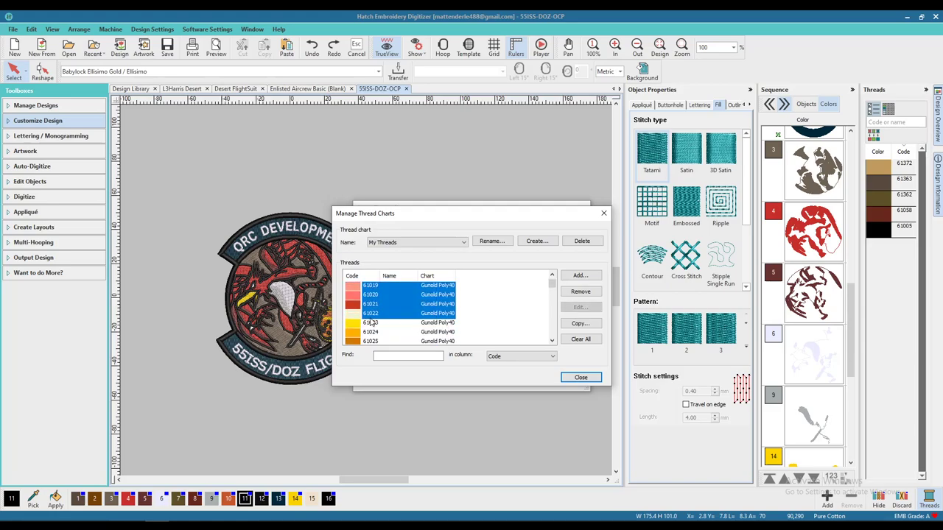
{"action": "left_click", "coordinate": [581, 291]}
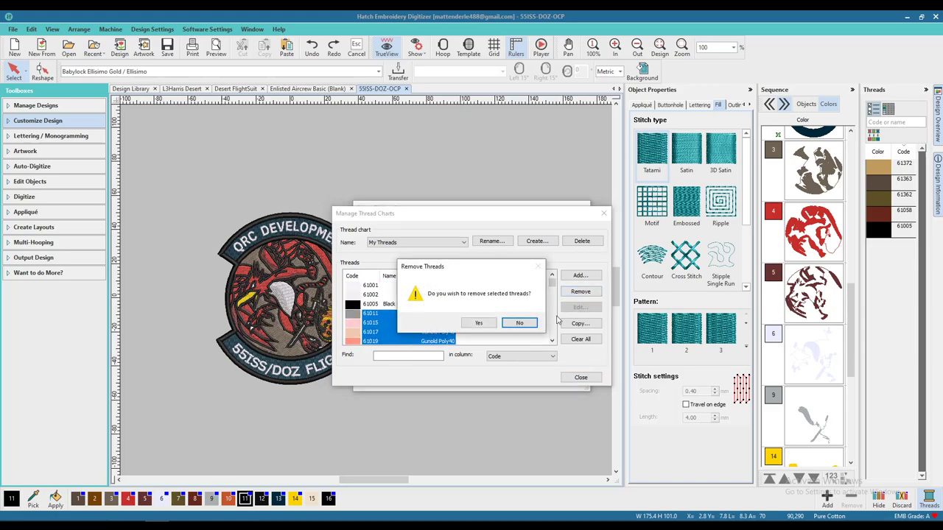
{"action": "left_click", "coordinate": [479, 322]}
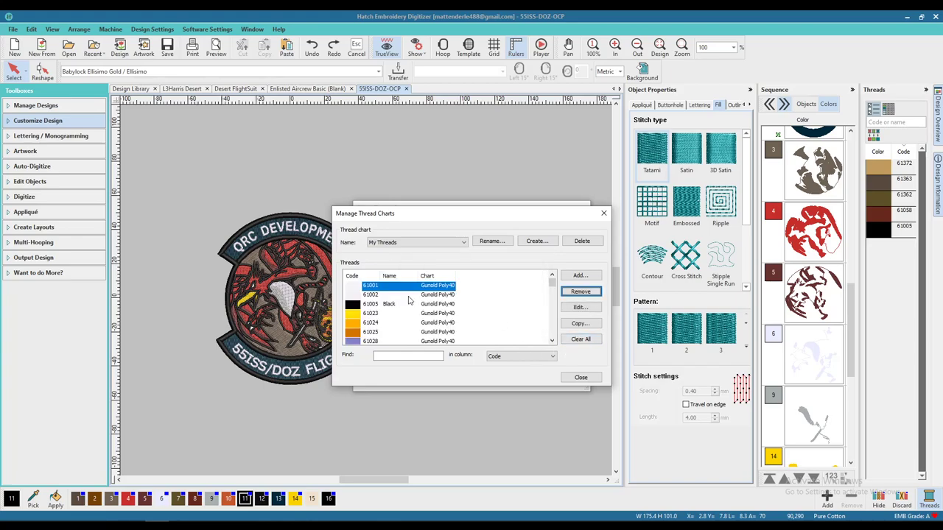
{"action": "left_click", "coordinate": [580, 339]}
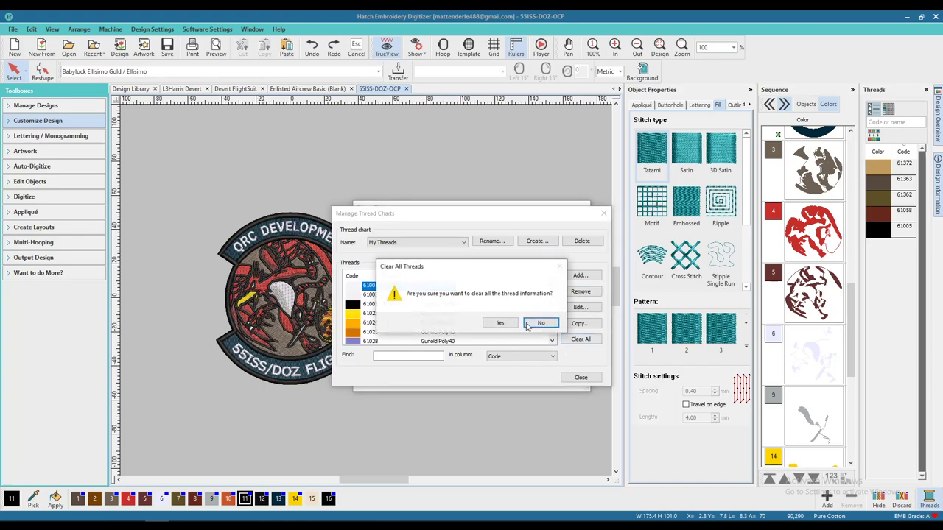
{"action": "left_click", "coordinate": [487, 323]}
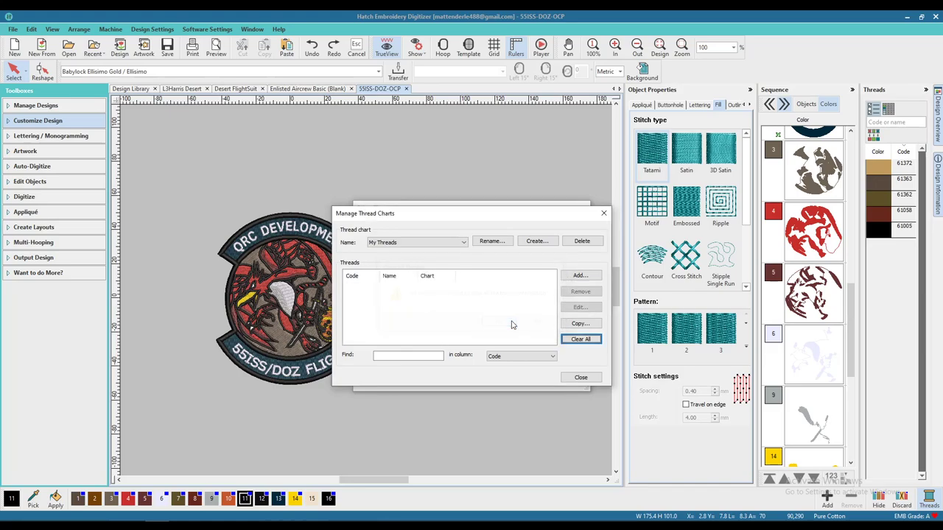
{"action": "left_click", "coordinate": [580, 275]}
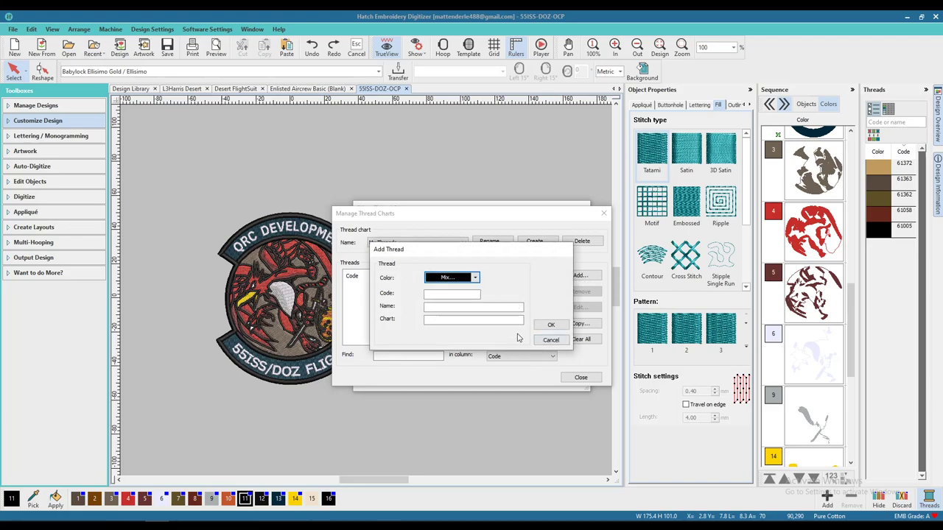
{"action": "left_click", "coordinate": [476, 280]}
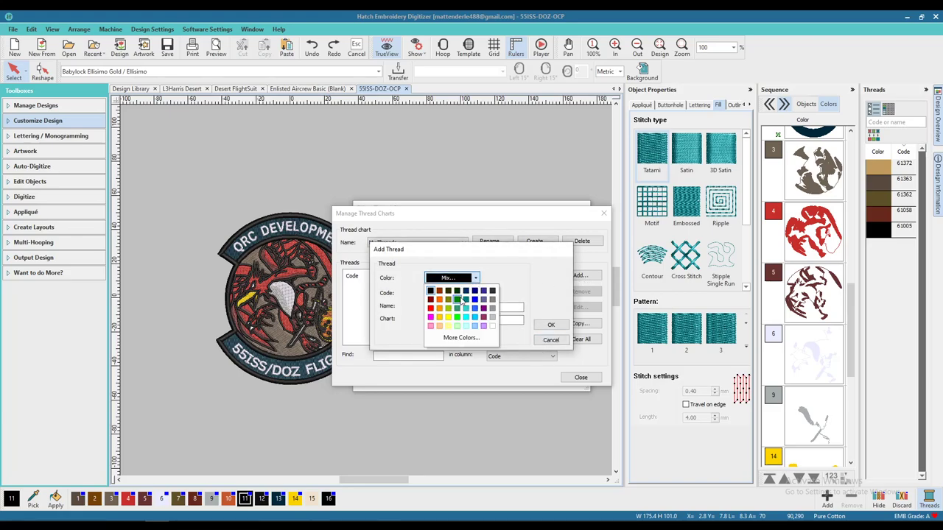
{"action": "left_click", "coordinate": [461, 337]}
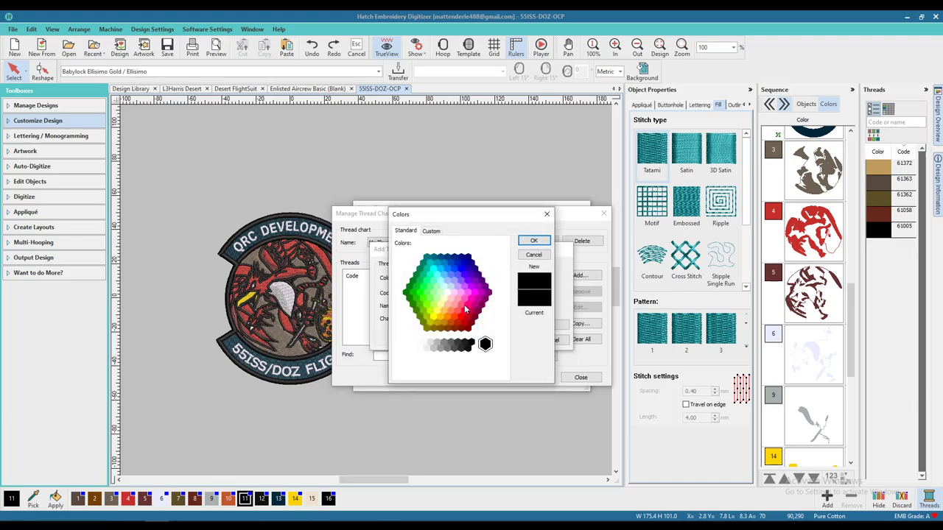
{"action": "left_click", "coordinate": [430, 231]}
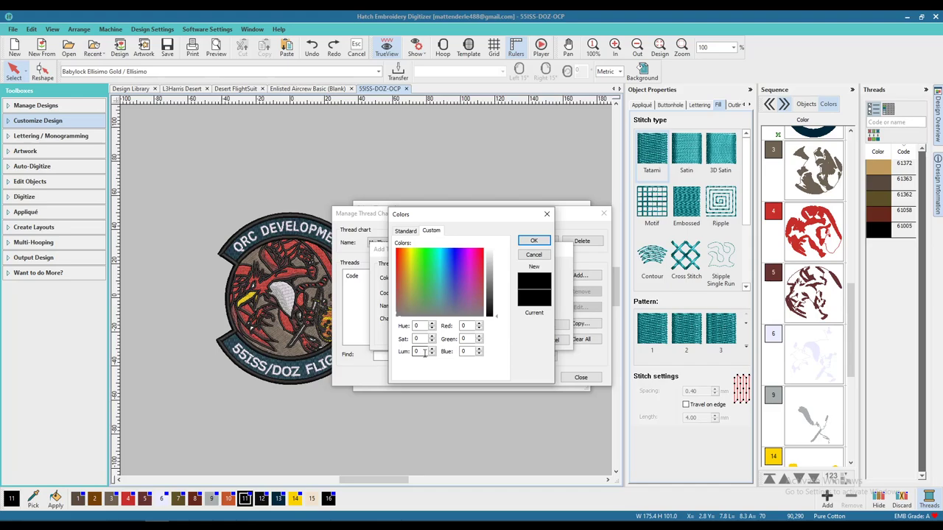
{"action": "left_click", "coordinate": [533, 241]}
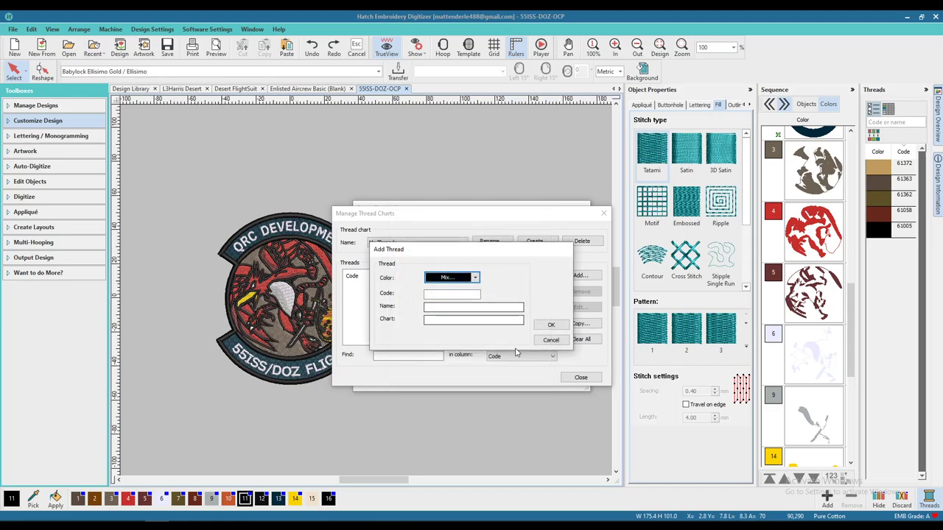
{"action": "left_click", "coordinate": [550, 339]}
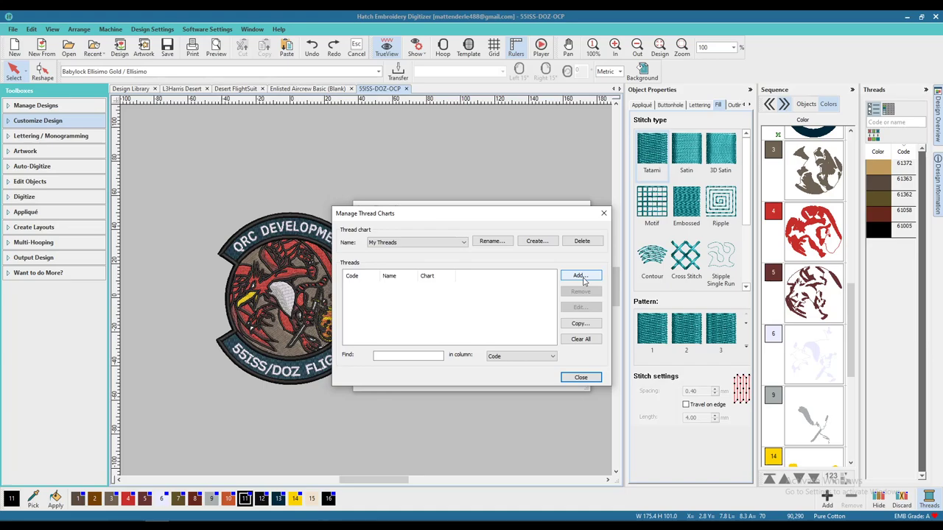
{"action": "left_click", "coordinate": [581, 276]}
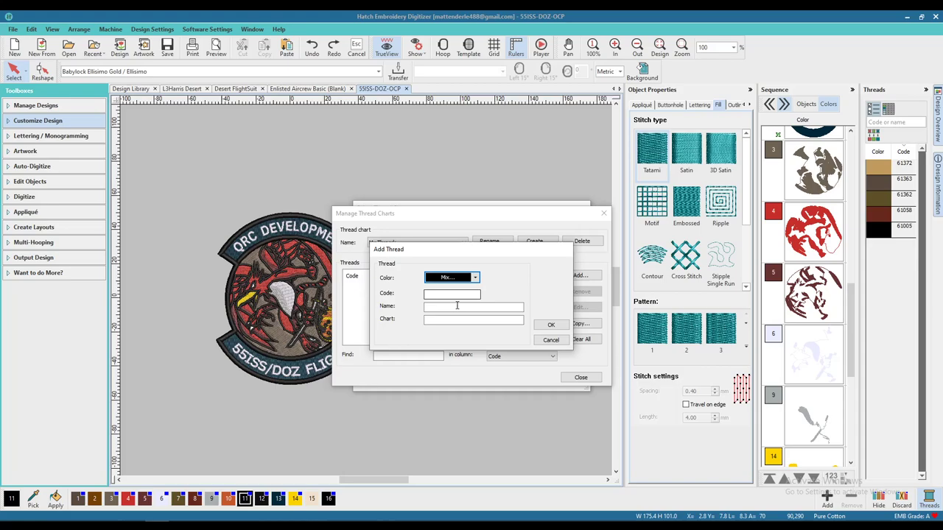
{"action": "left_click", "coordinate": [554, 338]}
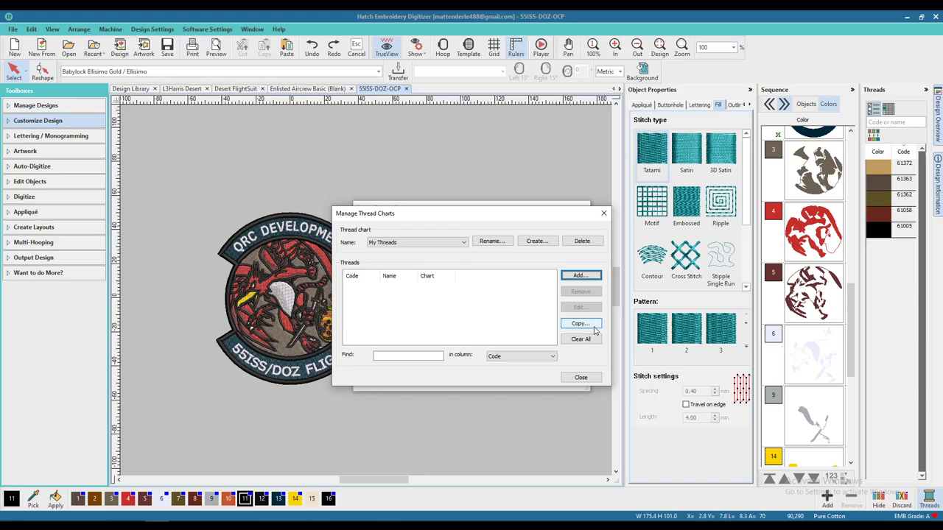
Start a thread copy with Gunold Poly40 as the source chart.
{"action": "left_click", "coordinate": [594, 328]}
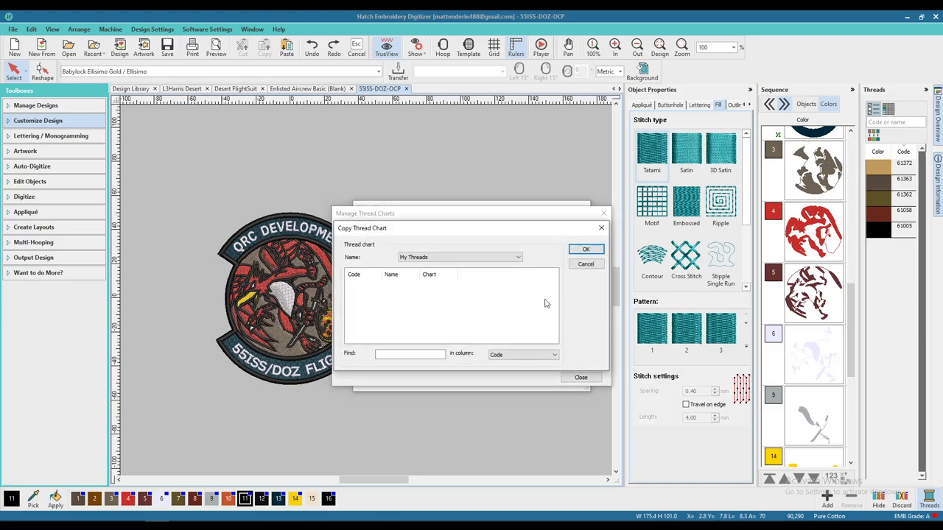
{"action": "left_click", "coordinate": [428, 258]}
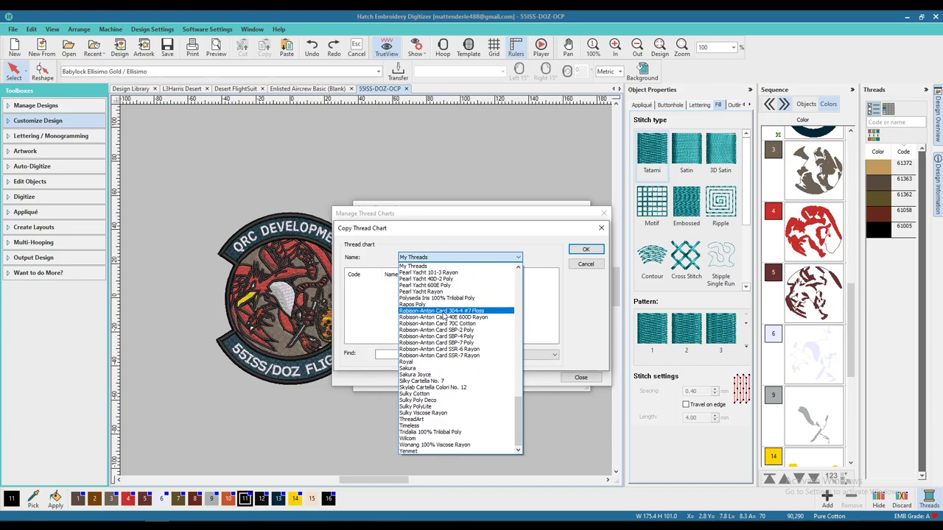
{"action": "scroll", "coordinate": [486, 368], "scroll_direction": "up", "scroll_amount": 1}
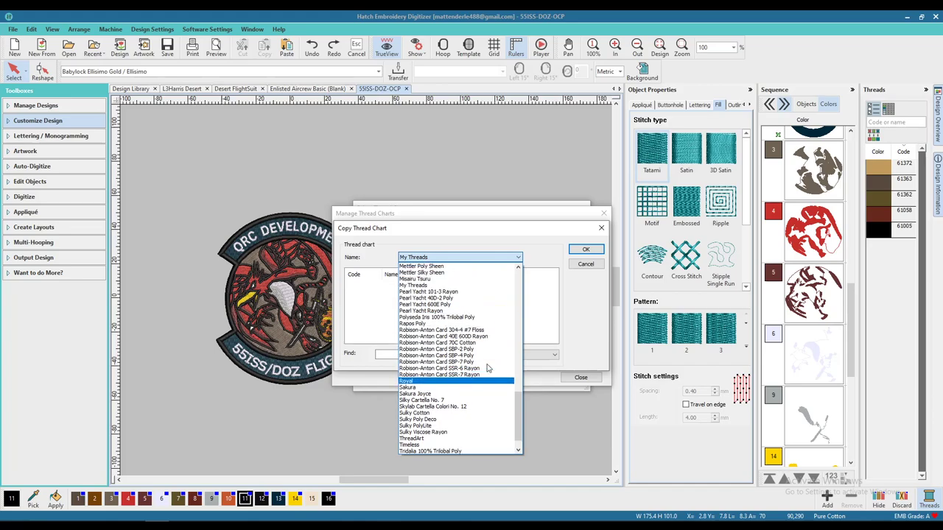
{"action": "scroll", "coordinate": [487, 368], "scroll_direction": "up", "scroll_amount": 7}
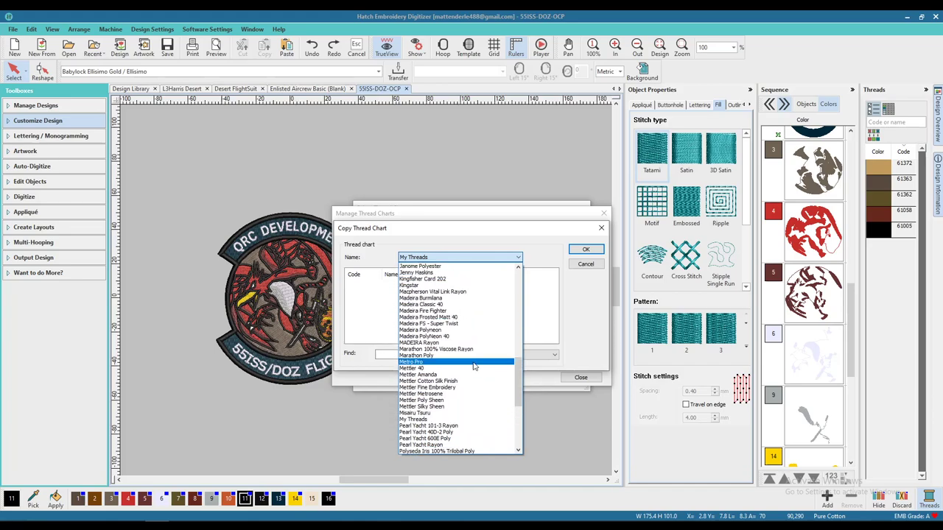
{"action": "scroll", "coordinate": [469, 358], "scroll_direction": "up", "scroll_amount": 4}
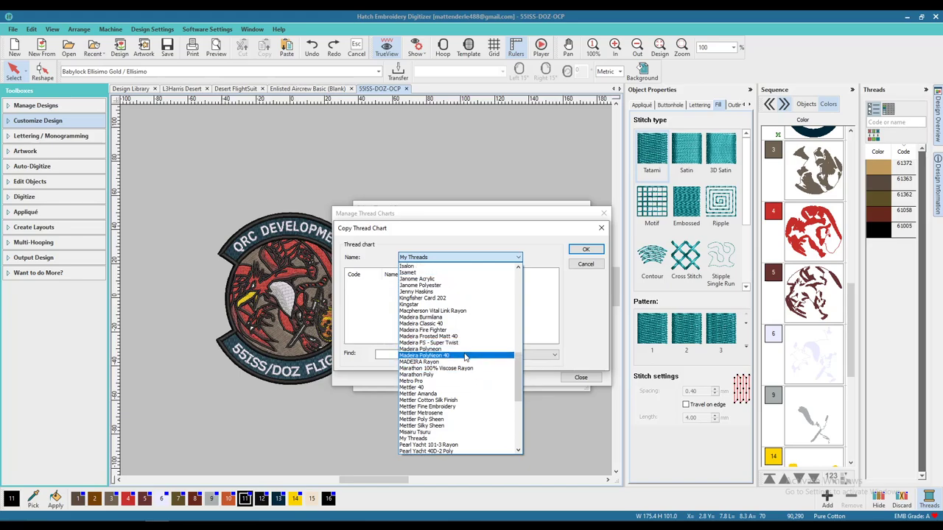
{"action": "scroll", "coordinate": [465, 359], "scroll_direction": "up", "scroll_amount": 7}
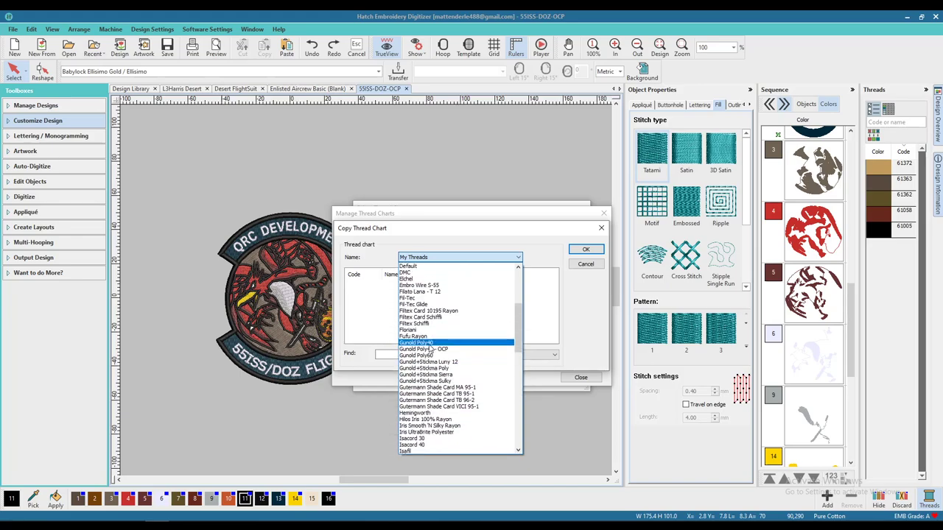
{"action": "left_click", "coordinate": [429, 344]}
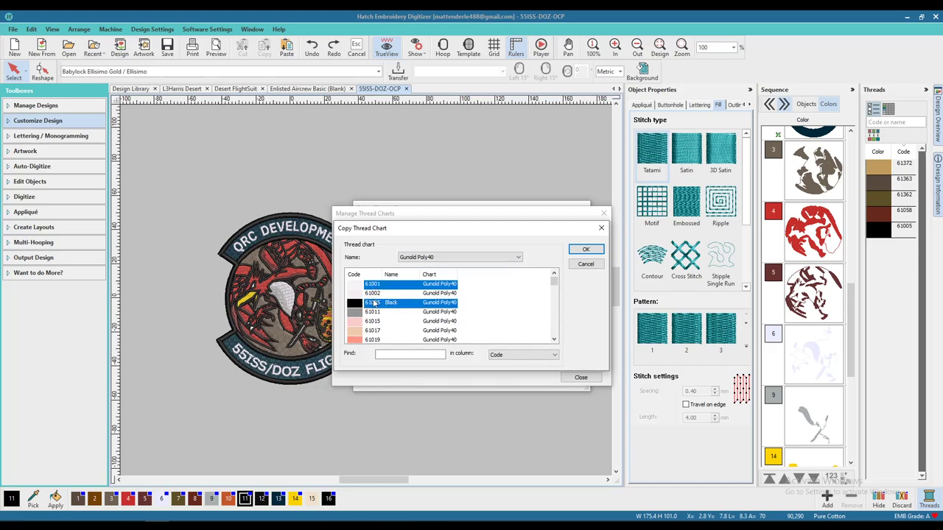
Select Gunold Poly40 thread 61061 and copy it into My Threads.
{"action": "scroll", "coordinate": [374, 303], "scroll_direction": "down", "scroll_amount": 3}
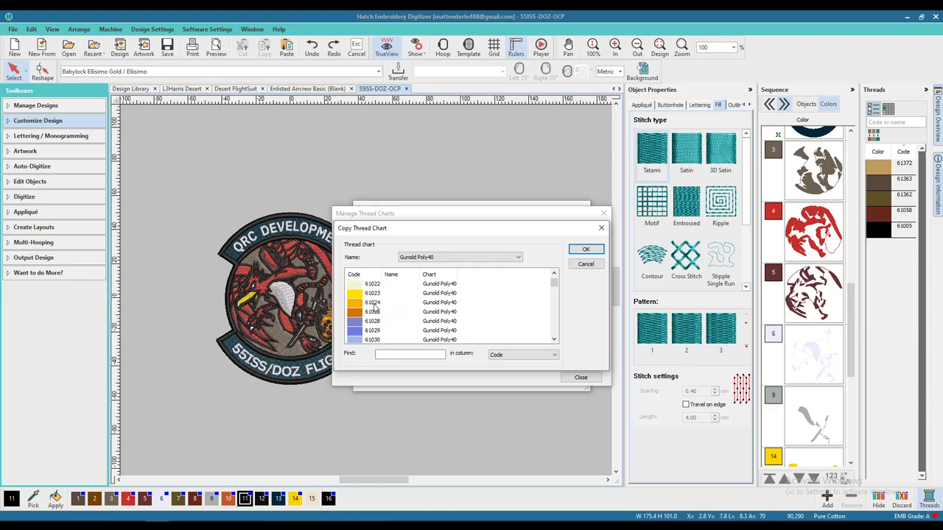
{"action": "left_click", "coordinate": [376, 304]}
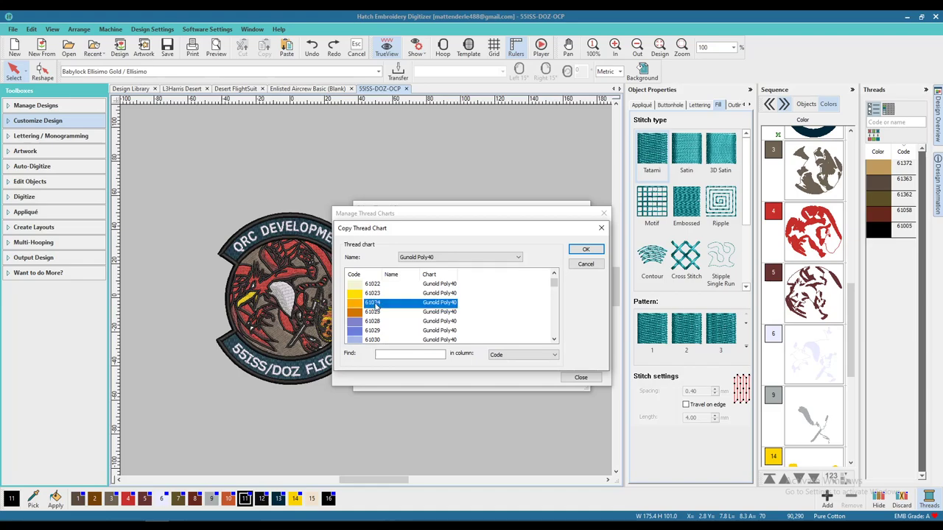
{"action": "scroll", "coordinate": [374, 309], "scroll_direction": "up", "scroll_amount": 2}
{"action": "scroll", "coordinate": [373, 317], "scroll_direction": "down", "scroll_amount": 1}
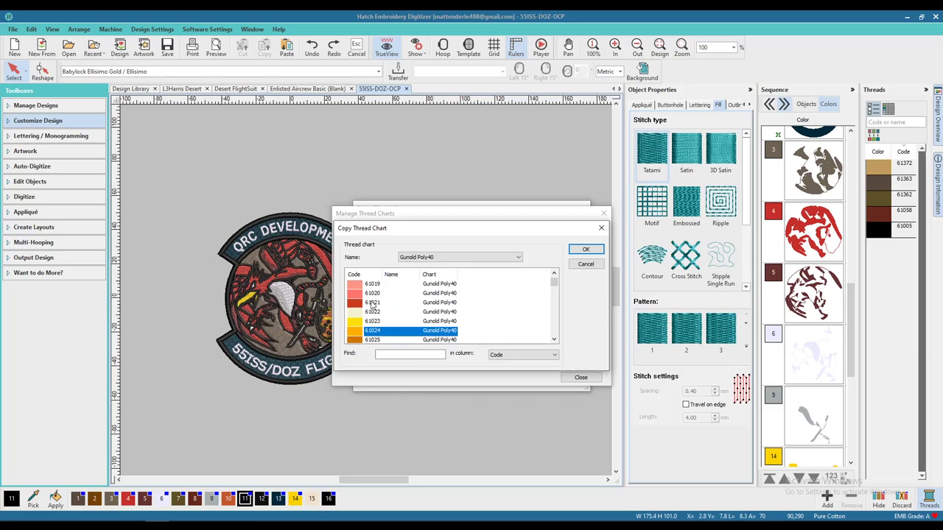
{"action": "left_click", "coordinate": [374, 304]}
{"action": "scroll", "coordinate": [379, 332], "scroll_direction": "down", "scroll_amount": 4}
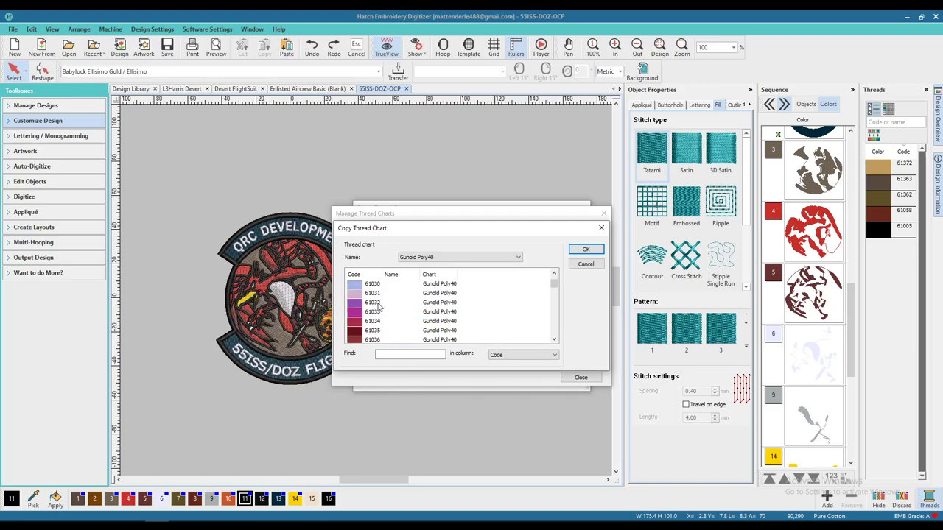
{"action": "left_click", "coordinate": [376, 304]}
{"action": "scroll", "coordinate": [380, 311], "scroll_direction": "down", "scroll_amount": 1}
{"action": "scroll", "coordinate": [378, 333], "scroll_direction": "down", "scroll_amount": 4}
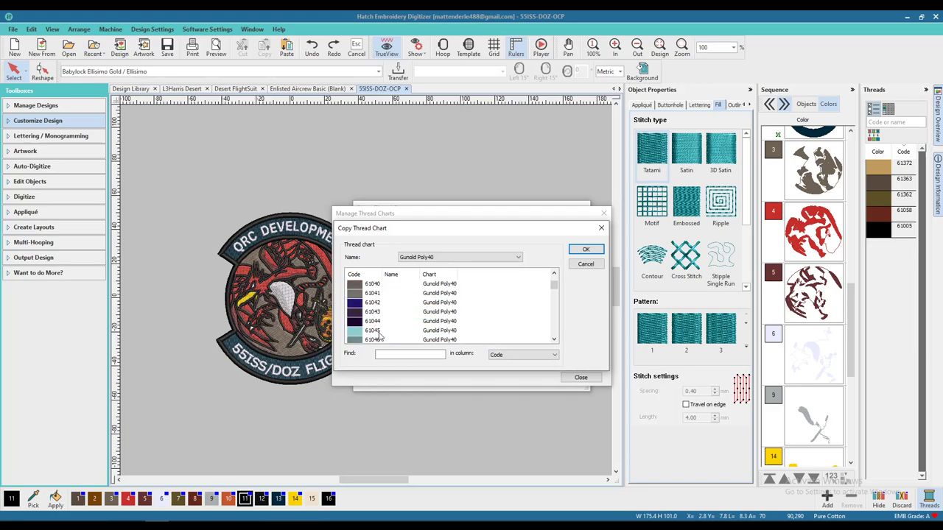
{"action": "left_click", "coordinate": [375, 303]}
{"action": "scroll", "coordinate": [374, 317], "scroll_direction": "down", "scroll_amount": 2}
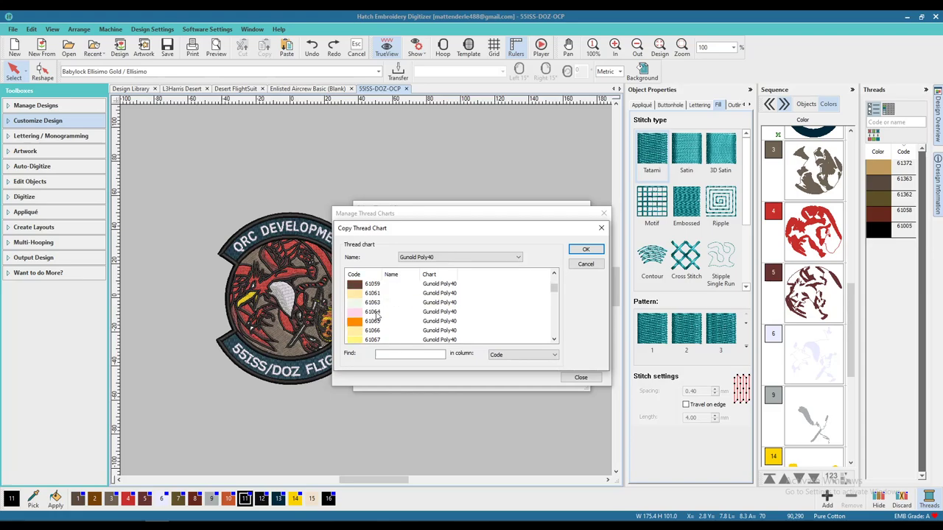
{"action": "left_click", "coordinate": [375, 293]}
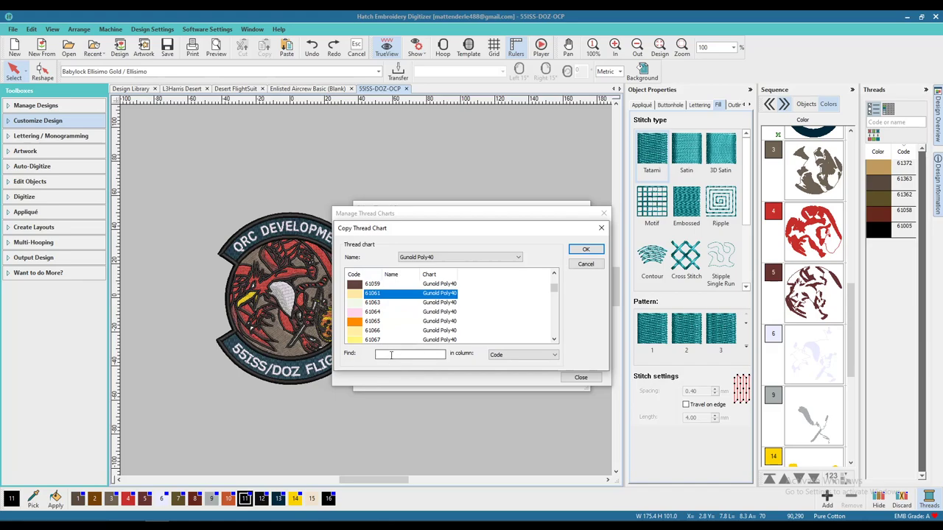
{"action": "left_click", "coordinate": [583, 249]}
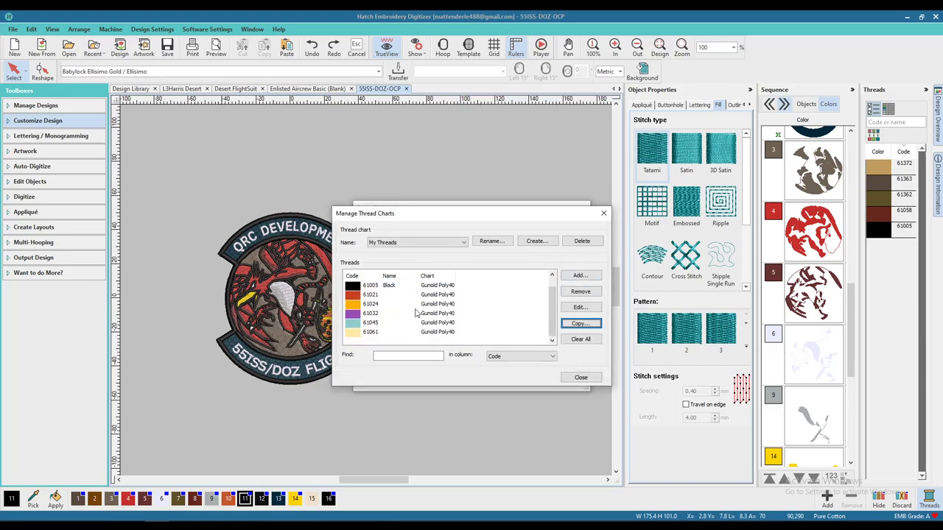
{"action": "key", "text": "Delete"}
{"action": "left_click", "coordinate": [463, 243]}
{"action": "scroll", "coordinate": [416, 321], "scroll_direction": "up", "scroll_amount": 5}
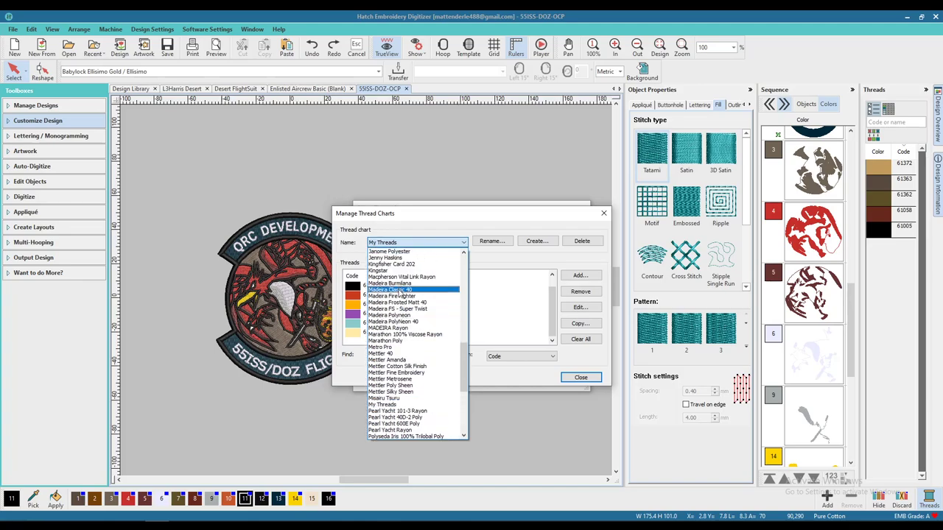
{"action": "left_click", "coordinate": [402, 291]}
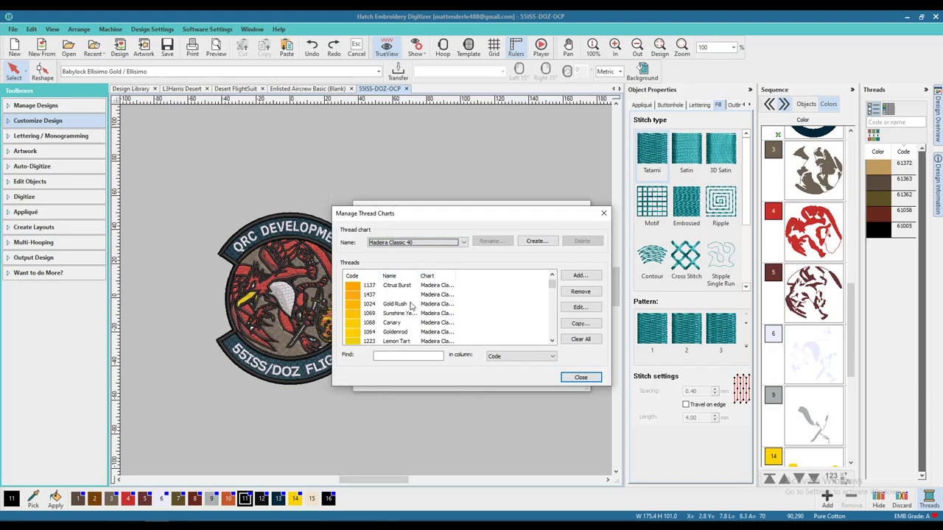
{"action": "left_click", "coordinate": [436, 243]}
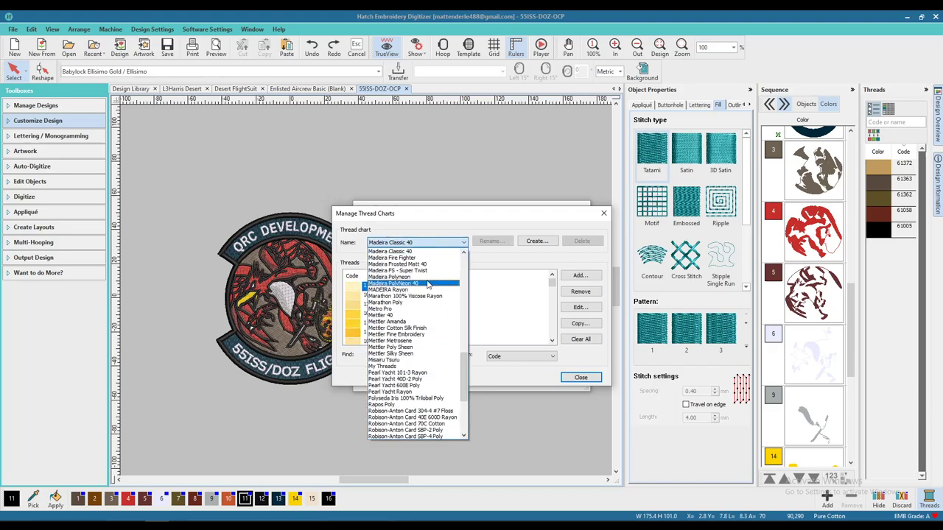
{"action": "scroll", "coordinate": [427, 336], "scroll_direction": "down", "scroll_amount": 5}
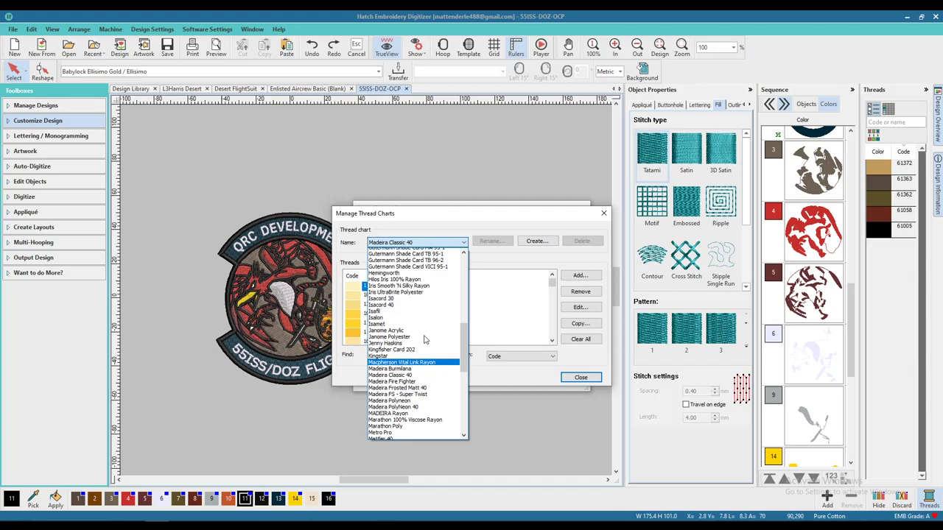
{"action": "scroll", "coordinate": [398, 368], "scroll_direction": "down", "scroll_amount": 5}
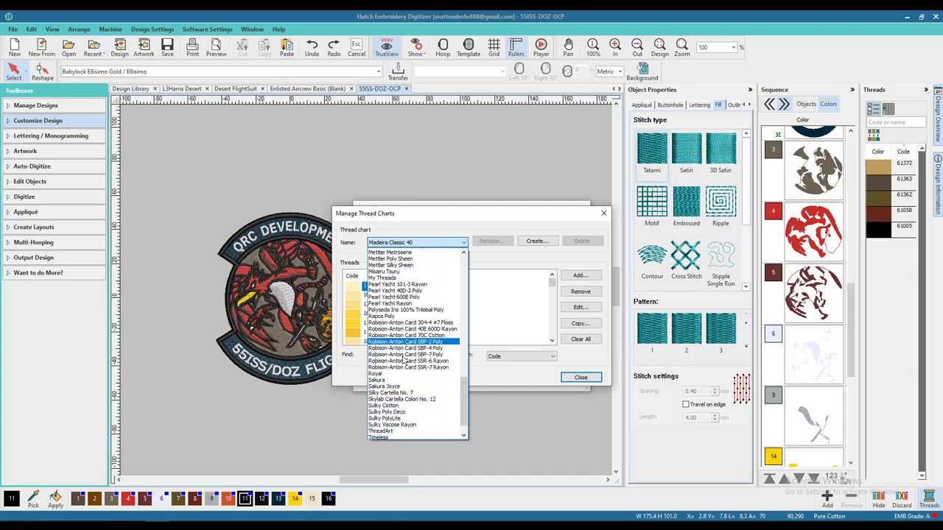
{"action": "scroll", "coordinate": [403, 357], "scroll_direction": "up", "scroll_amount": 5}
{"action": "left_click", "coordinate": [406, 347]}
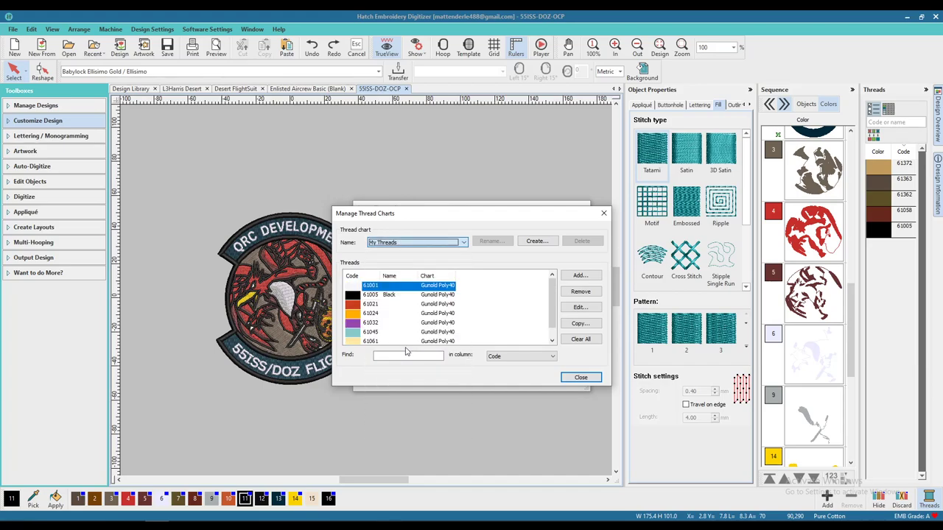
Start another thread copy with Madeira Classic 40 as the source chart.
{"action": "left_click", "coordinate": [580, 324]}
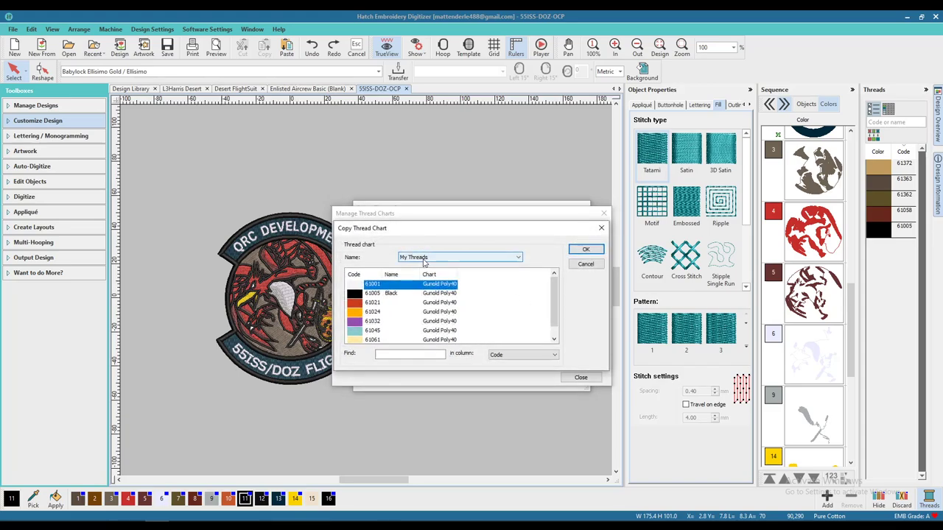
{"action": "left_click", "coordinate": [424, 259]}
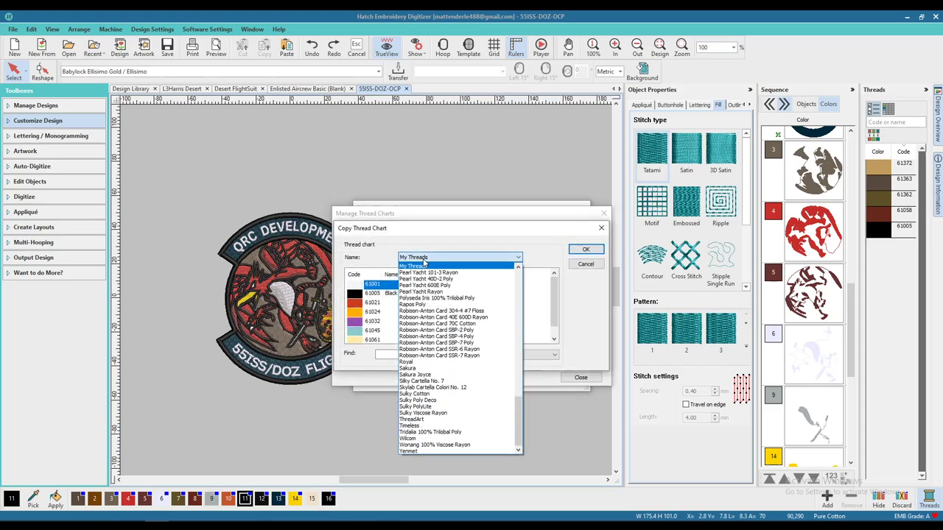
{"action": "scroll", "coordinate": [440, 344], "scroll_direction": "up", "scroll_amount": 4}
{"action": "left_click", "coordinate": [450, 329]}
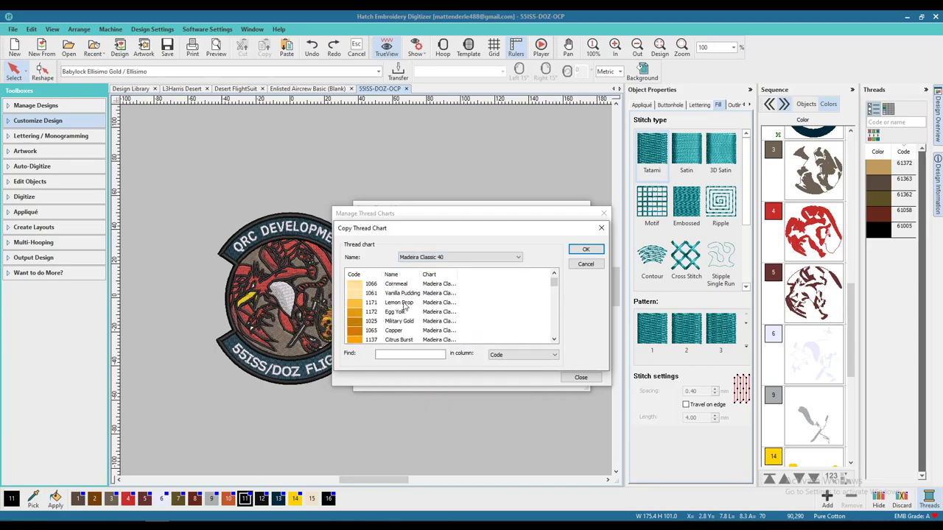
Select Madeira Classic 40 thread 1149 Tusk and copy it into My Threads.
{"action": "scroll", "coordinate": [414, 305], "scroll_direction": "down", "scroll_amount": 2}
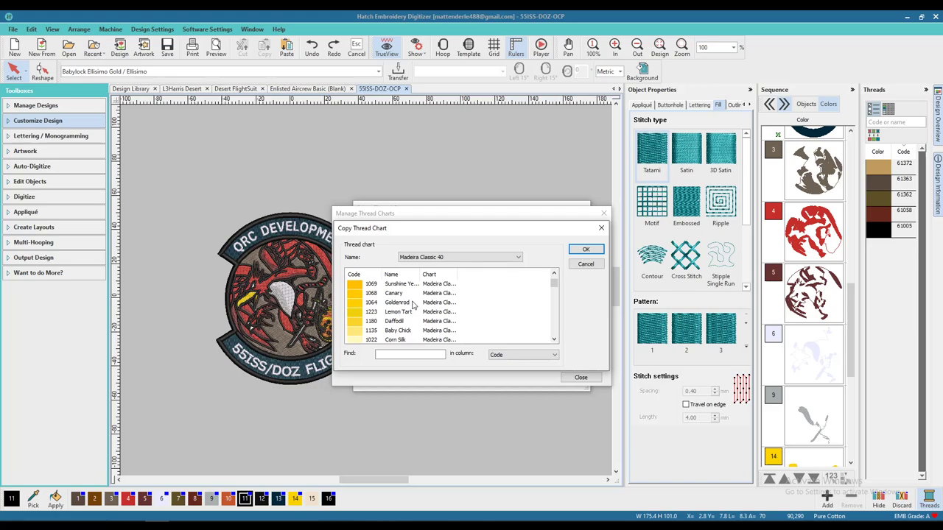
{"action": "scroll", "coordinate": [413, 305], "scroll_direction": "down", "scroll_amount": 3}
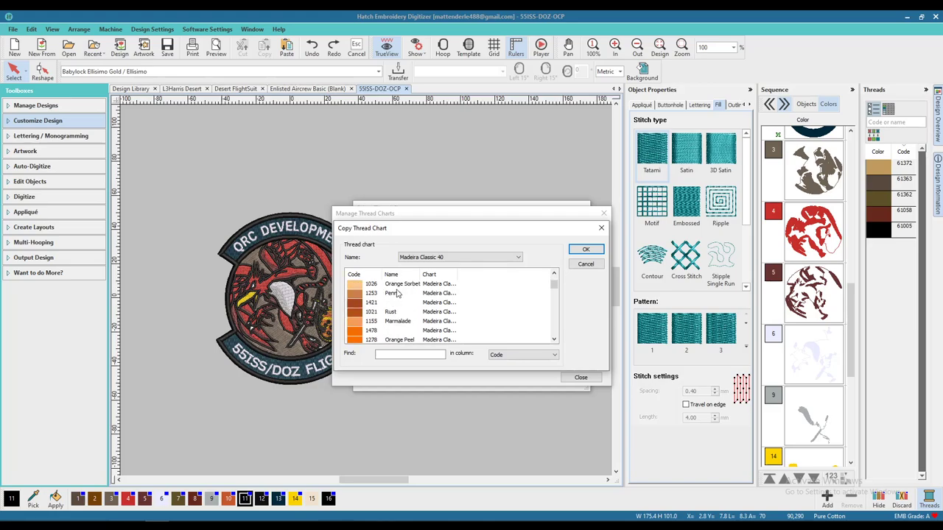
{"action": "scroll", "coordinate": [396, 294], "scroll_direction": "down", "scroll_amount": 4}
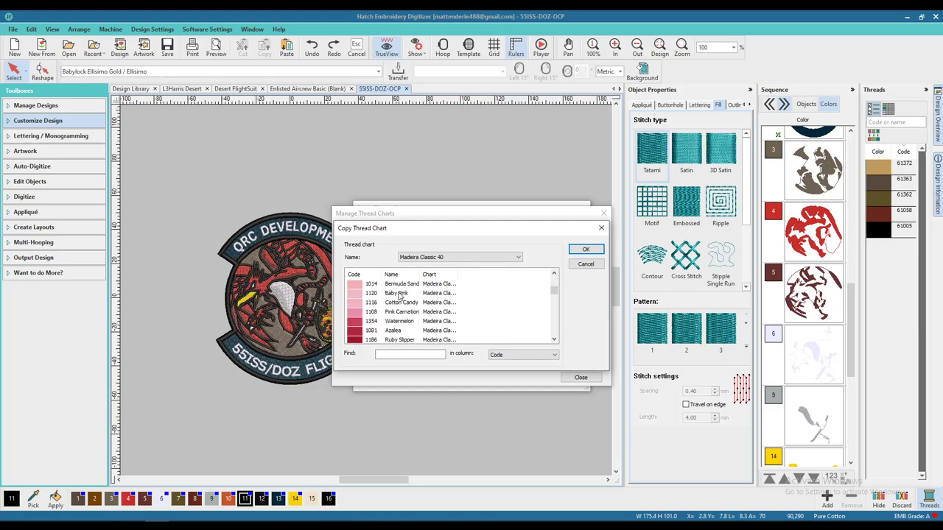
{"action": "scroll", "coordinate": [398, 295], "scroll_direction": "down", "scroll_amount": 8}
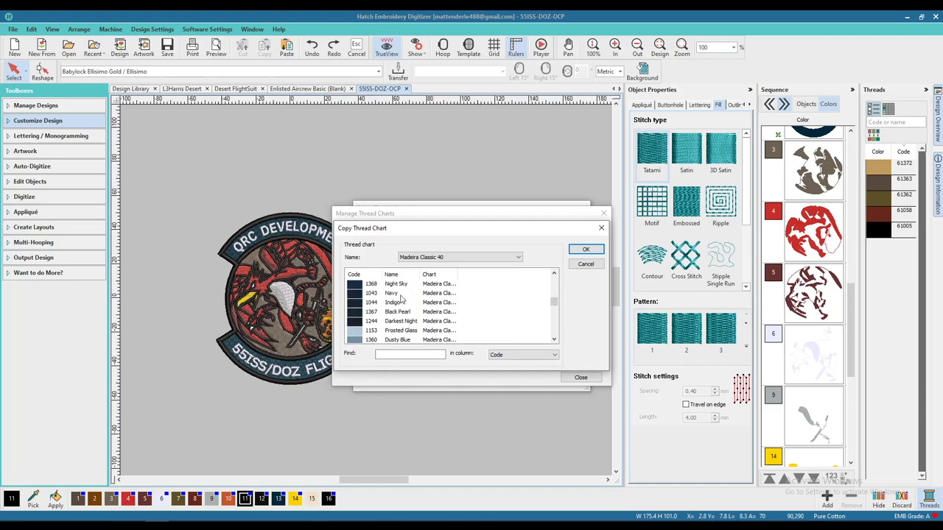
{"action": "scroll", "coordinate": [400, 298], "scroll_direction": "down", "scroll_amount": 8}
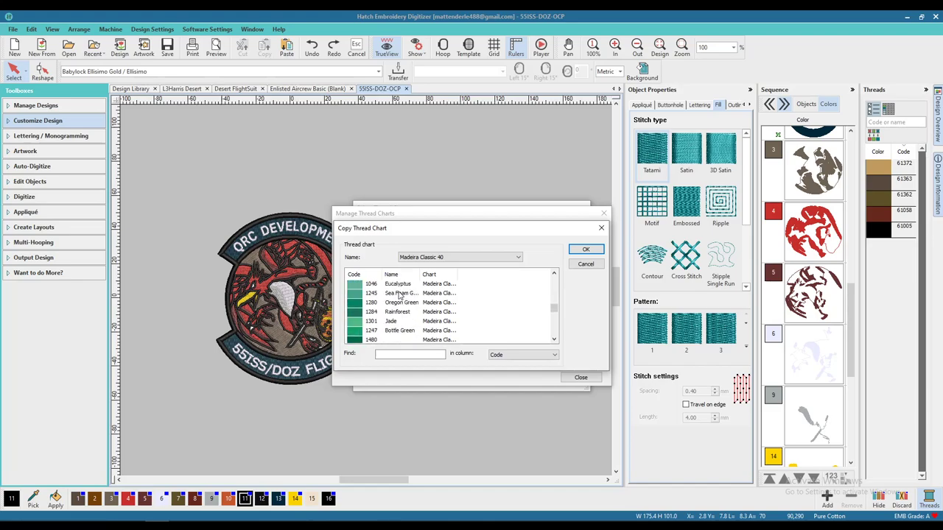
{"action": "scroll", "coordinate": [394, 320], "scroll_direction": "down", "scroll_amount": 8}
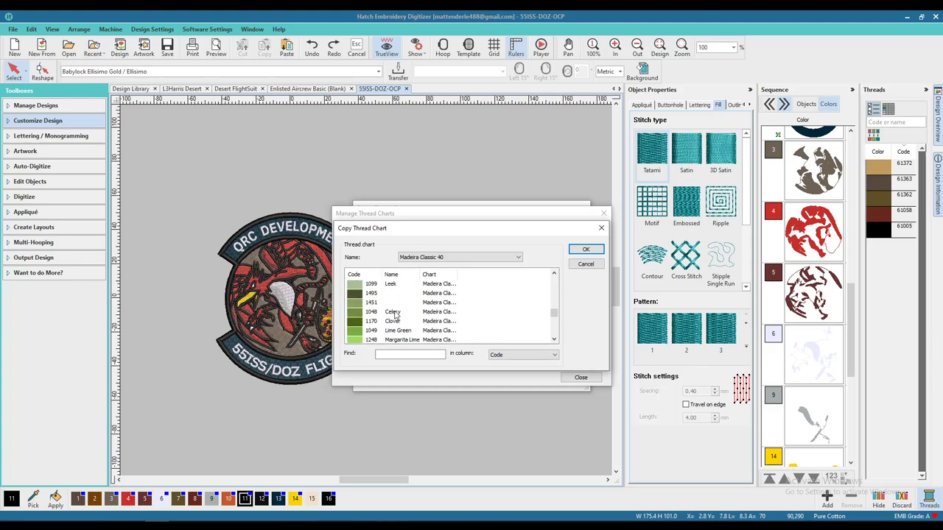
{"action": "scroll", "coordinate": [382, 290], "scroll_direction": "down", "scroll_amount": 6}
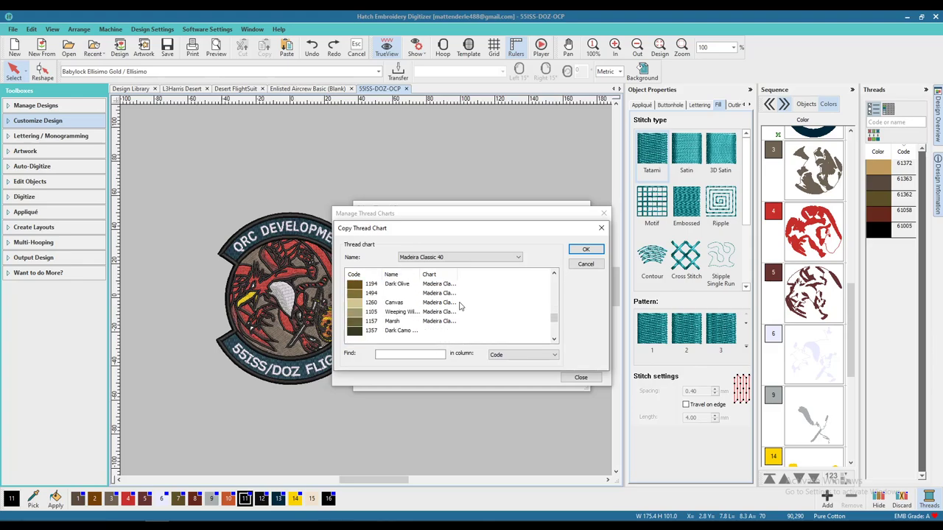
{"action": "left_click", "coordinate": [404, 305]}
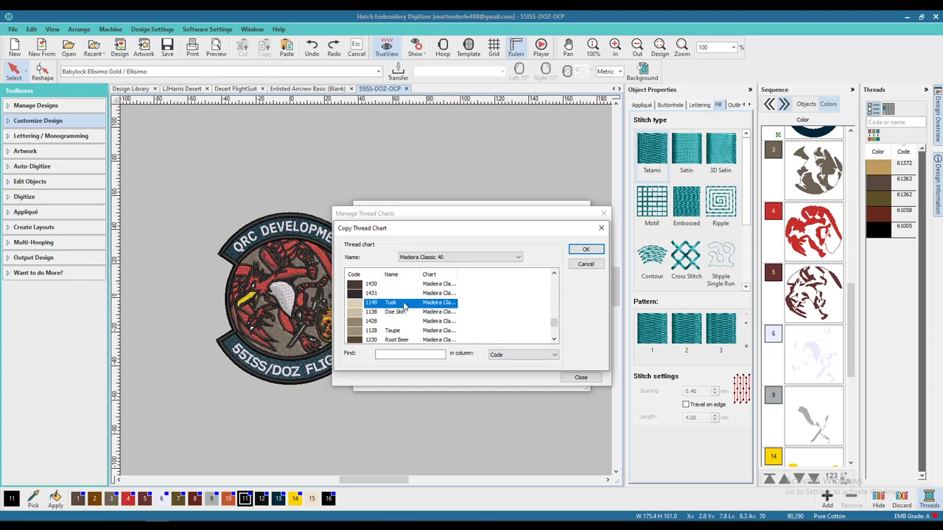
{"action": "left_click", "coordinate": [586, 252]}
{"action": "scroll", "coordinate": [426, 309], "scroll_direction": "down", "scroll_amount": 3}
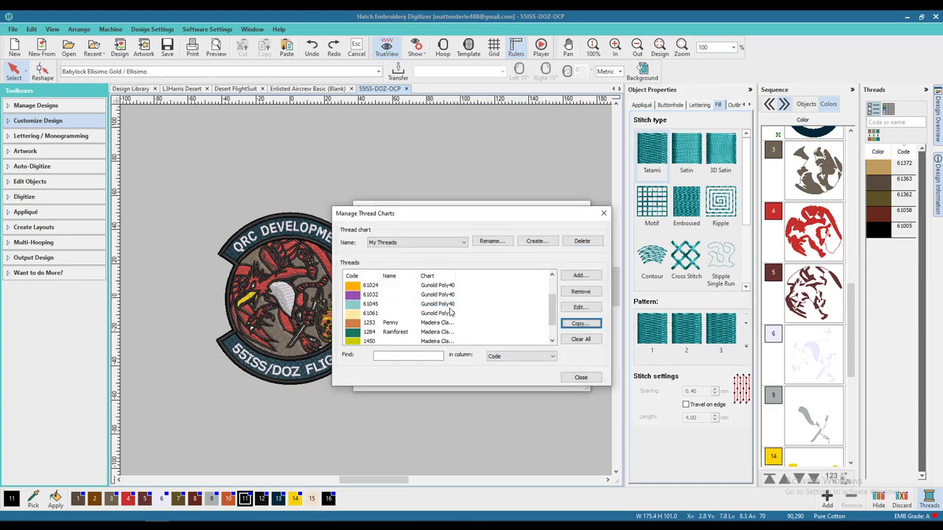
{"action": "scroll", "coordinate": [380, 321], "scroll_direction": "up", "scroll_amount": 1}
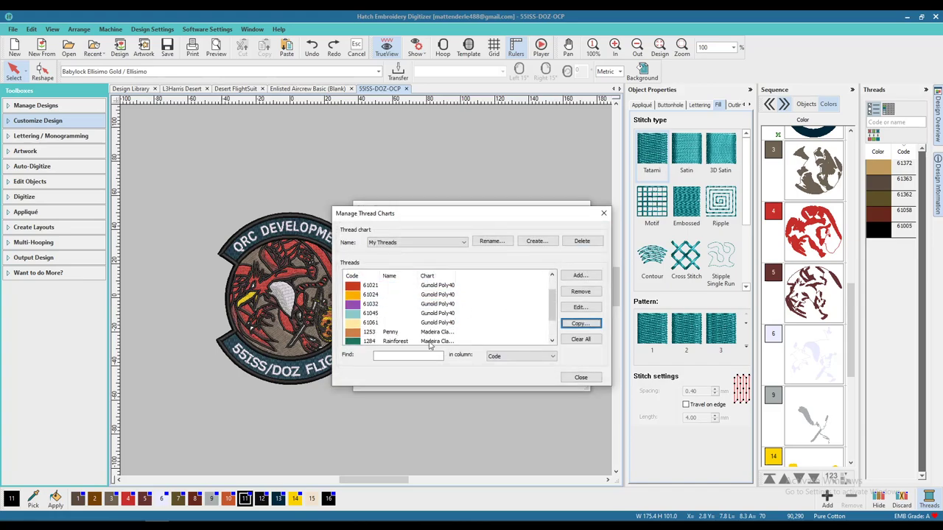
{"action": "scroll", "coordinate": [431, 342], "scroll_direction": "down", "scroll_amount": 1}
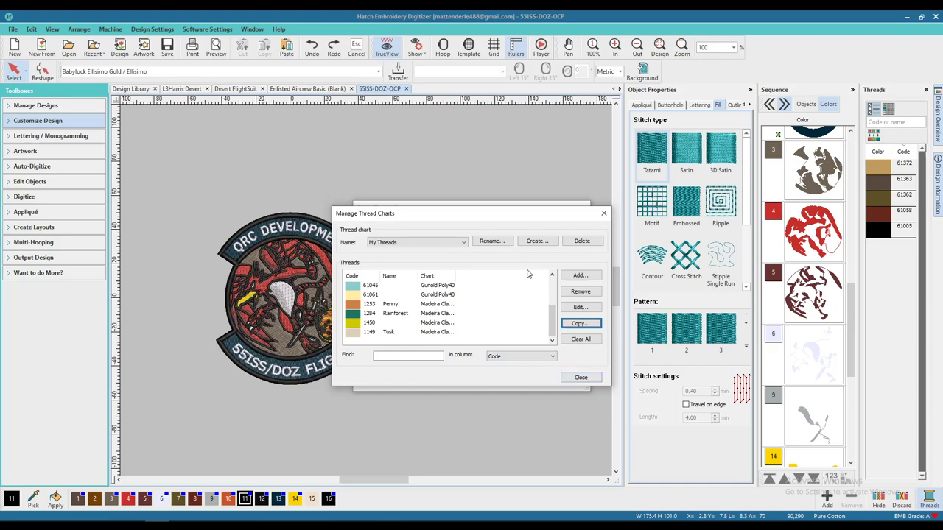
Close chart management and load My Threads as the design's only thread chart.
{"action": "left_click", "coordinate": [582, 378]}
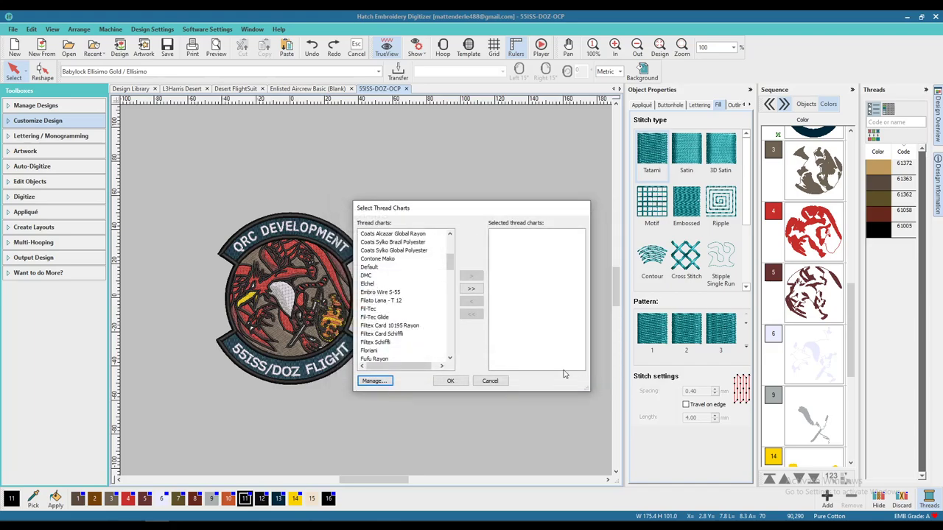
{"action": "scroll", "coordinate": [398, 316], "scroll_direction": "down", "scroll_amount": 6}
{"action": "scroll", "coordinate": [397, 321], "scroll_direction": "down", "scroll_amount": 12}
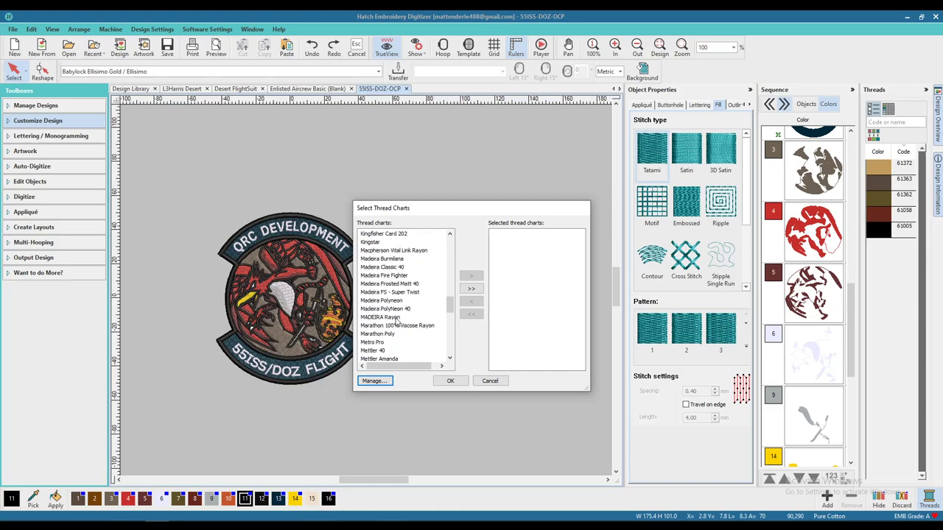
{"action": "left_click", "coordinate": [380, 268]}
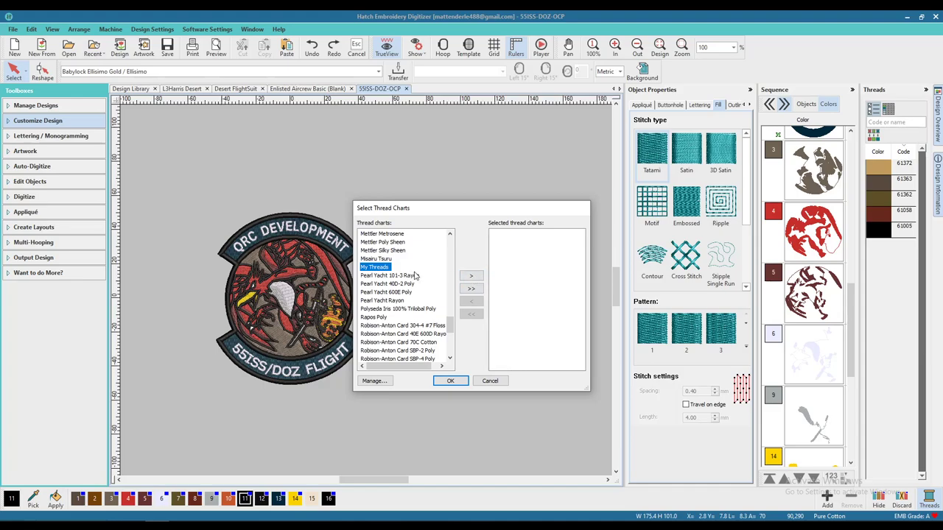
{"action": "left_click", "coordinate": [471, 276]}
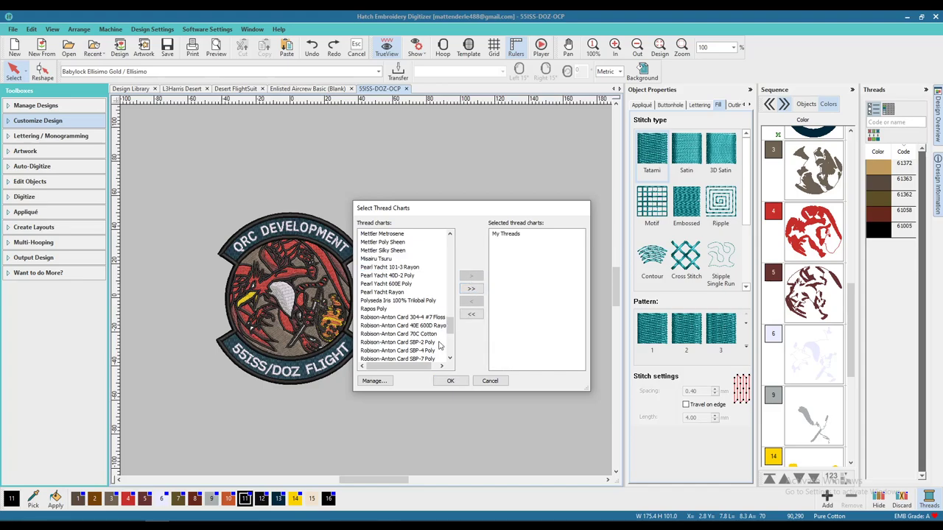
{"action": "left_click", "coordinate": [450, 382]}
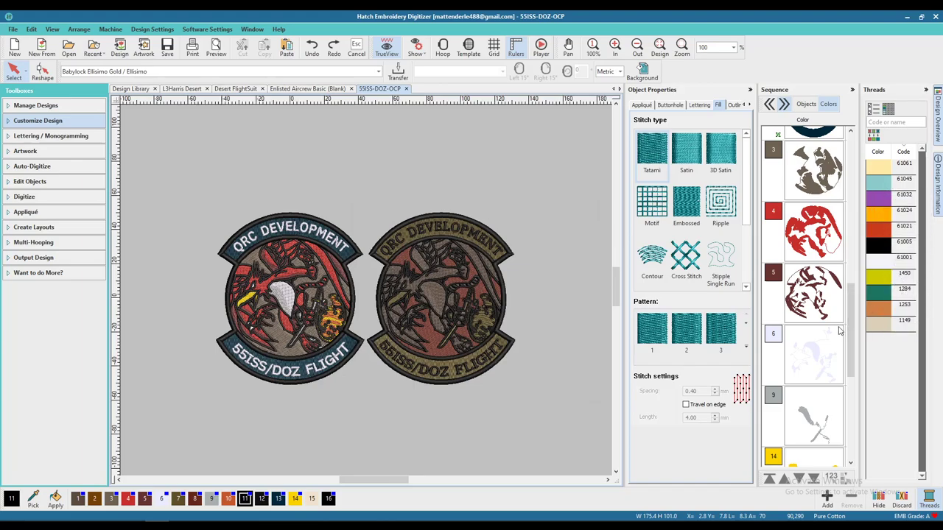
Select all colour 3 objects in the left patch and assign thread 1149 Tusk to them.
{"action": "left_click", "coordinate": [323, 276]}
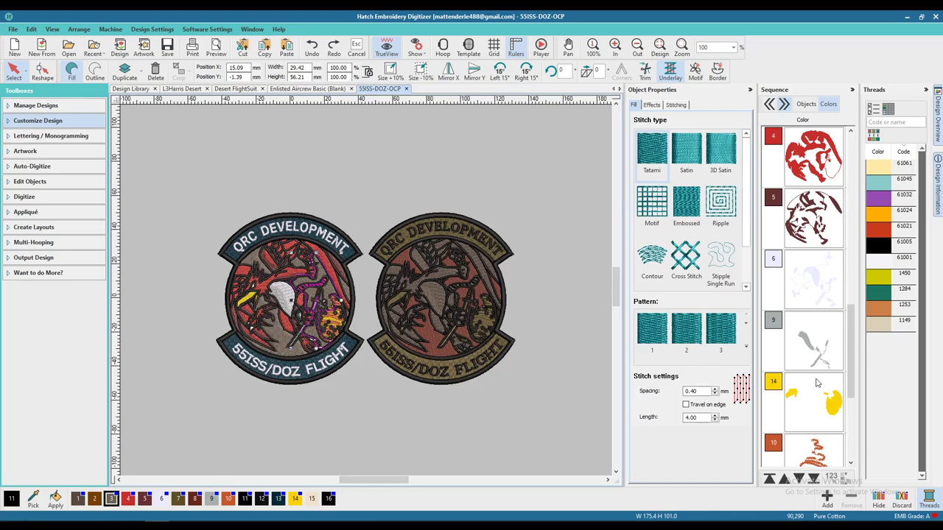
{"action": "scroll", "coordinate": [835, 221], "scroll_direction": "up", "scroll_amount": 3}
{"action": "left_click", "coordinate": [825, 262]}
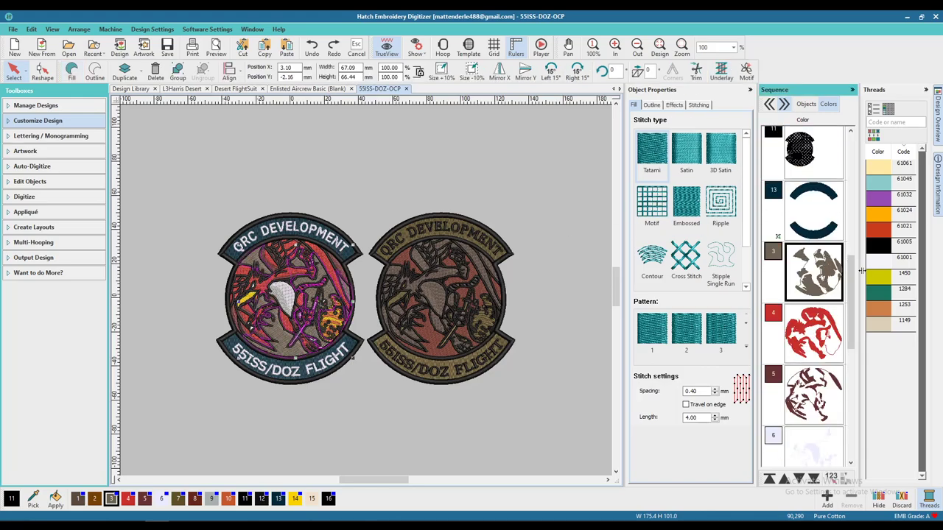
{"action": "left_click", "coordinate": [880, 324]}
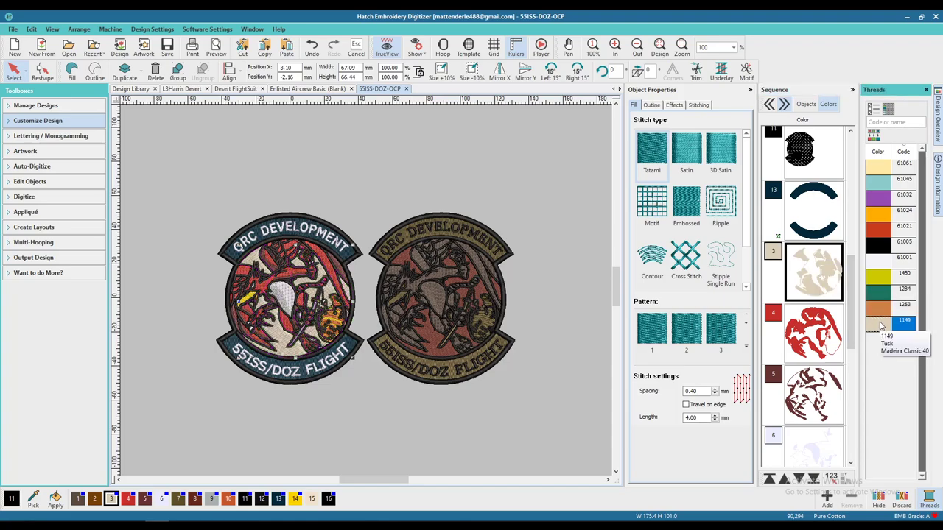
{"action": "left_click", "coordinate": [368, 431]}
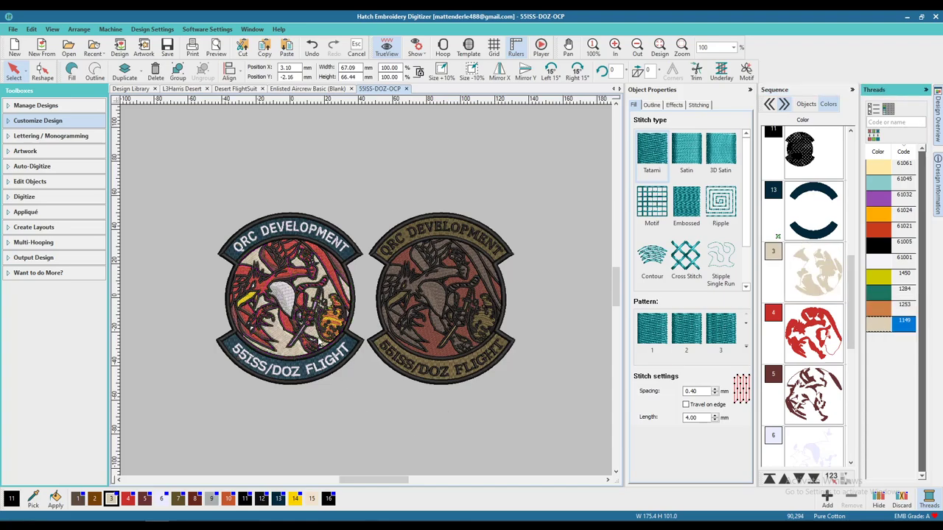
{"action": "scroll", "coordinate": [368, 431], "scroll_direction": "up", "scroll_amount": 1}
{"action": "scroll", "coordinate": [352, 290], "scroll_direction": "up", "scroll_amount": 1}
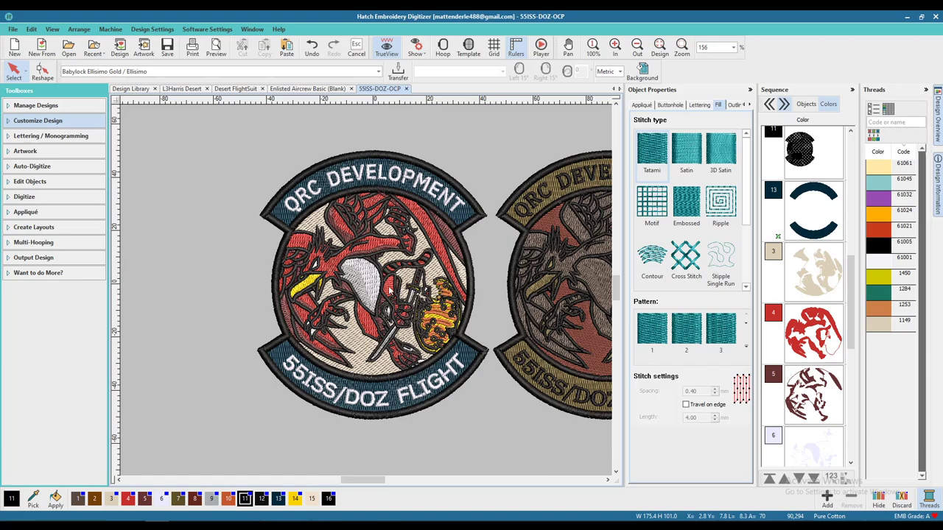
{"action": "scroll", "coordinate": [382, 291], "scroll_direction": "down", "scroll_amount": 1}
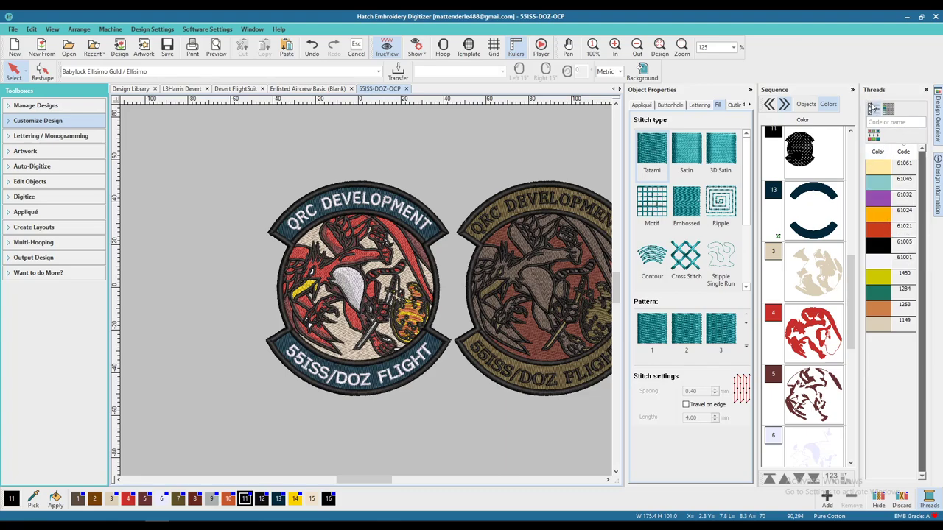
Edit thread 61024 in My Threads to be named 'Out of Stock', then close the dialogs.
{"action": "left_click", "coordinate": [873, 107]}
{"action": "left_click", "coordinate": [517, 236]}
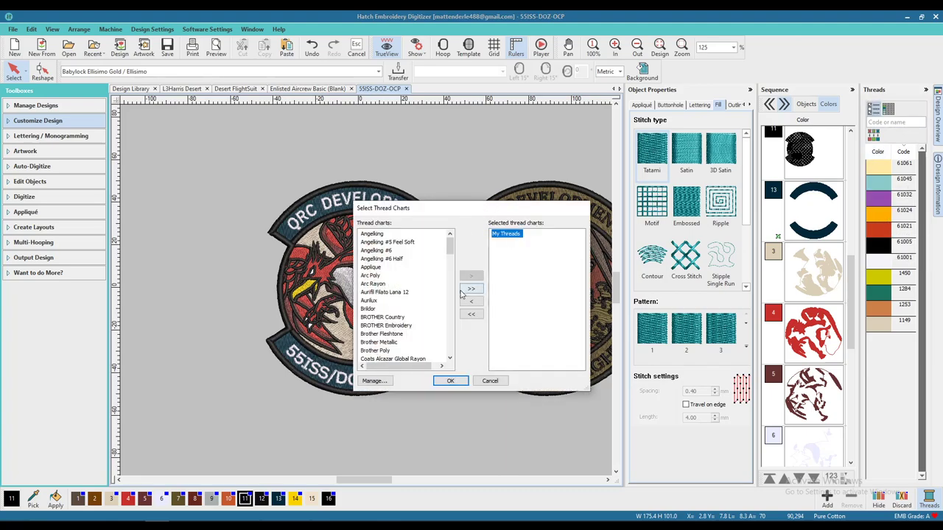
{"action": "left_click", "coordinate": [374, 381]}
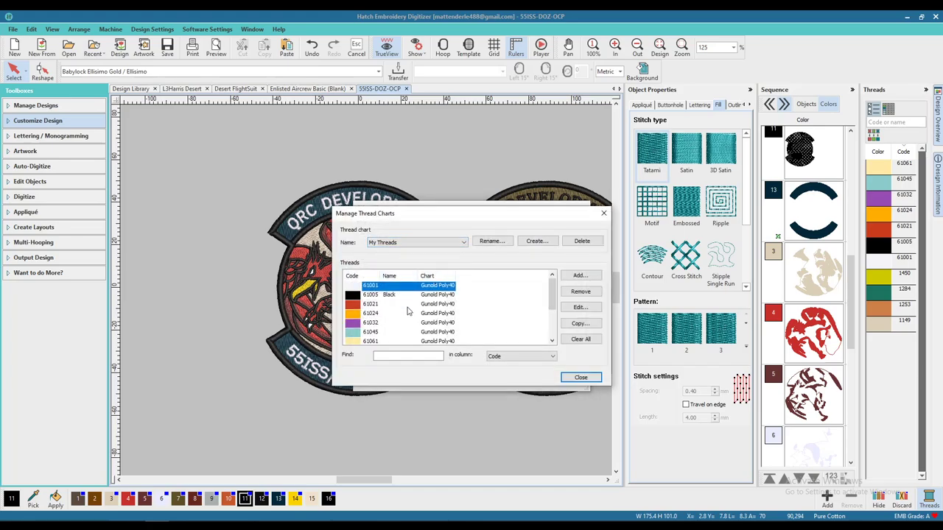
{"action": "left_click", "coordinate": [372, 314]}
{"action": "scroll", "coordinate": [458, 309], "scroll_direction": "down", "scroll_amount": 1}
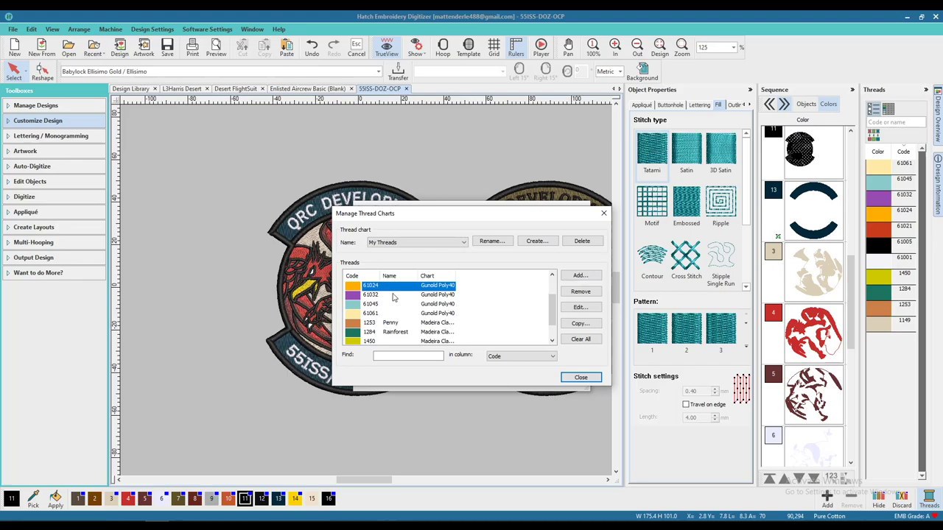
{"action": "scroll", "coordinate": [396, 298], "scroll_direction": "up", "scroll_amount": 1}
{"action": "left_click", "coordinate": [581, 307]}
{"action": "left_click", "coordinate": [458, 306]}
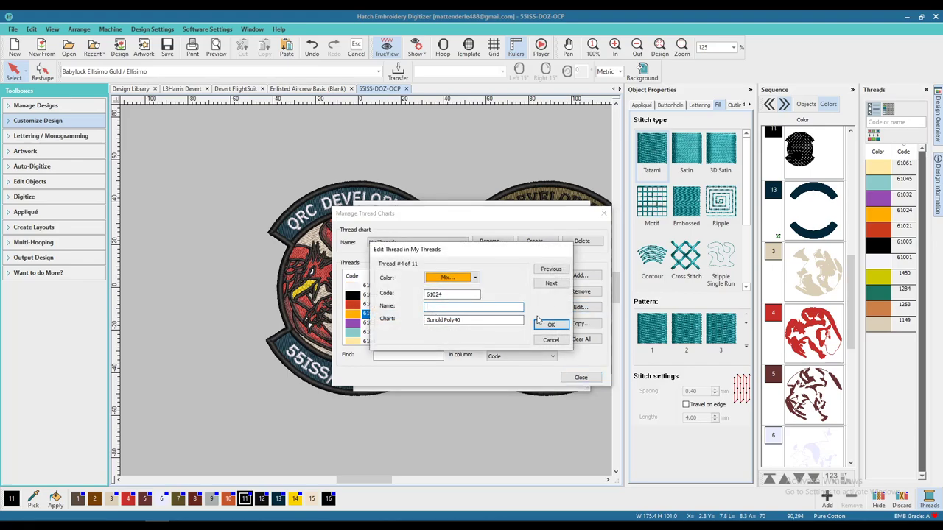
{"action": "type", "text": "Out of Stock"}
{"action": "left_click", "coordinate": [539, 322]}
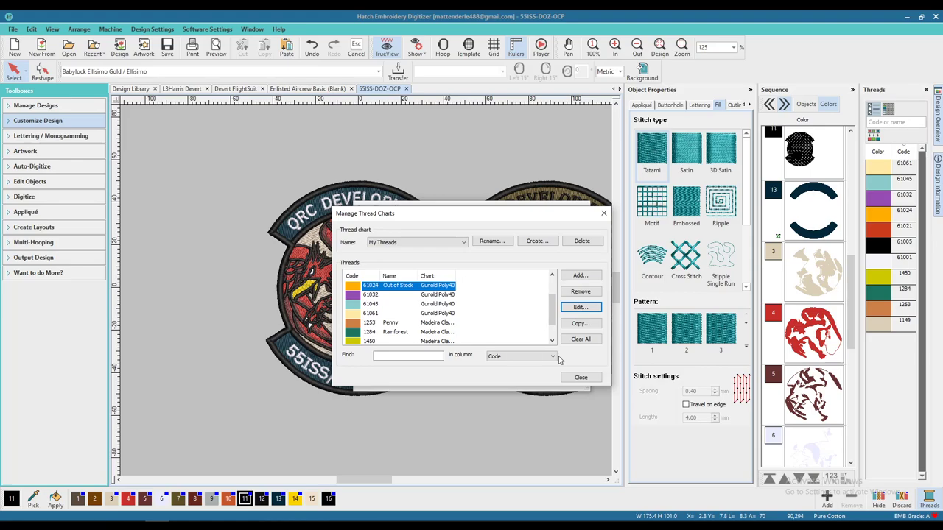
{"action": "left_click", "coordinate": [580, 378]}
{"action": "left_click", "coordinate": [449, 381]}
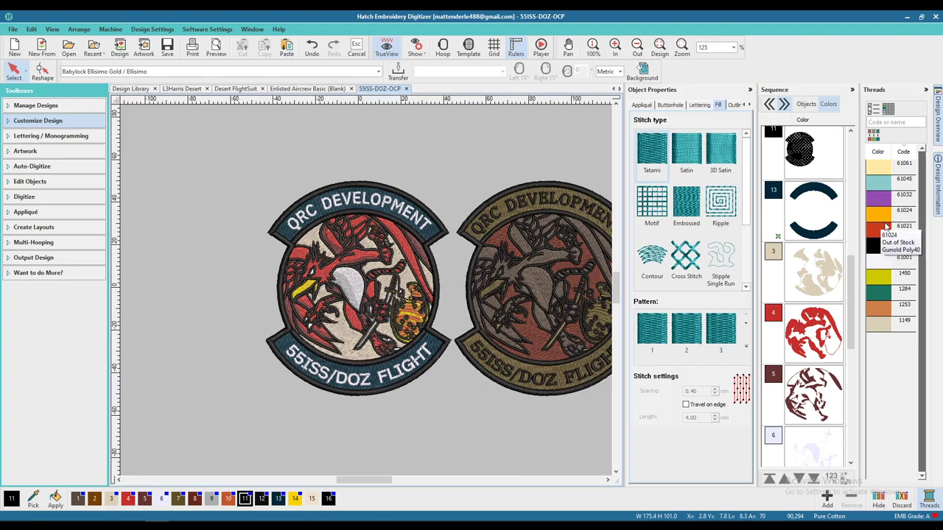
Remove and re-add My Threads in the thread chart selection.
{"action": "left_click", "coordinate": [871, 108]}
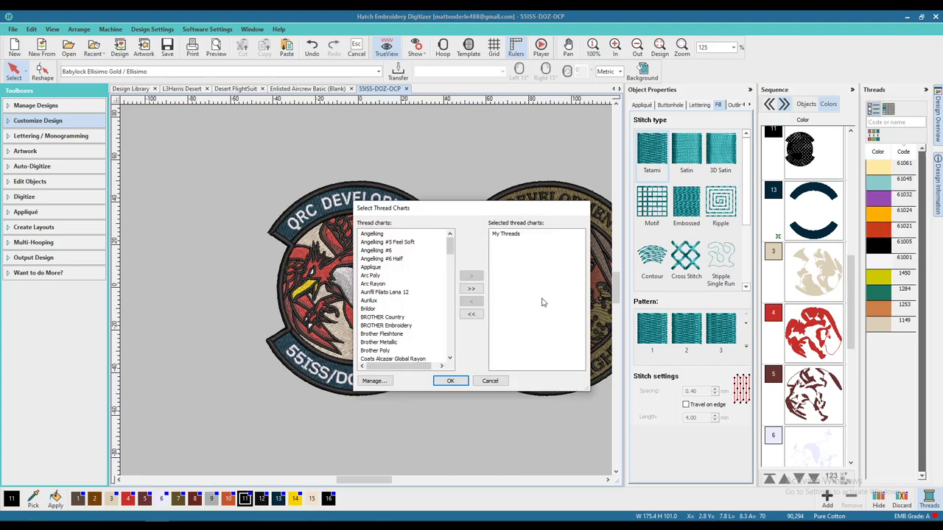
{"action": "left_click", "coordinate": [513, 235]}
{"action": "double_click", "coordinate": [513, 235]}
{"action": "scroll", "coordinate": [377, 303], "scroll_direction": "down", "scroll_amount": 15}
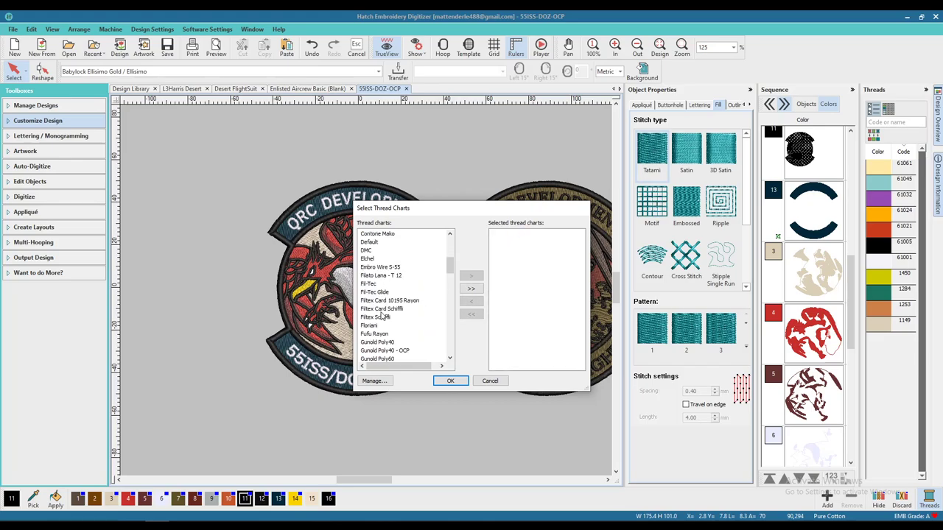
{"action": "scroll", "coordinate": [383, 312], "scroll_direction": "down", "scroll_amount": 15}
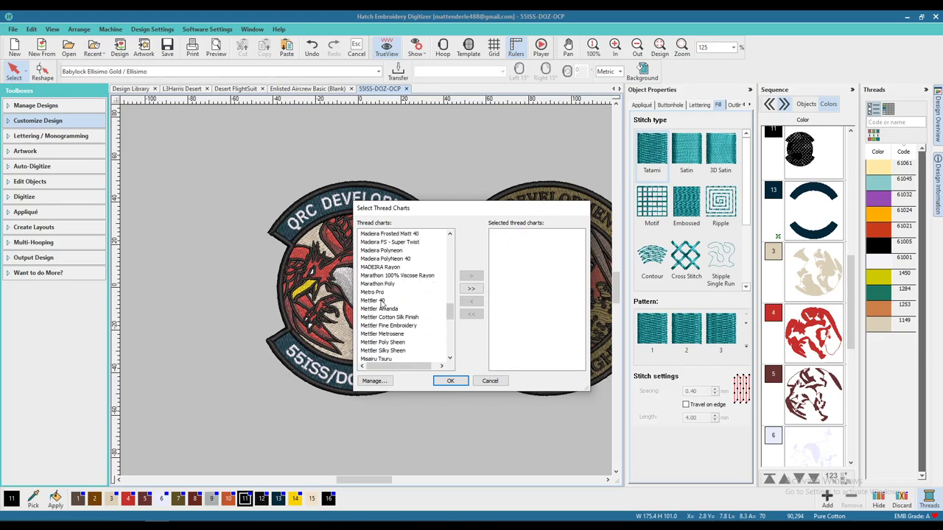
{"action": "double_click", "coordinate": [383, 293]}
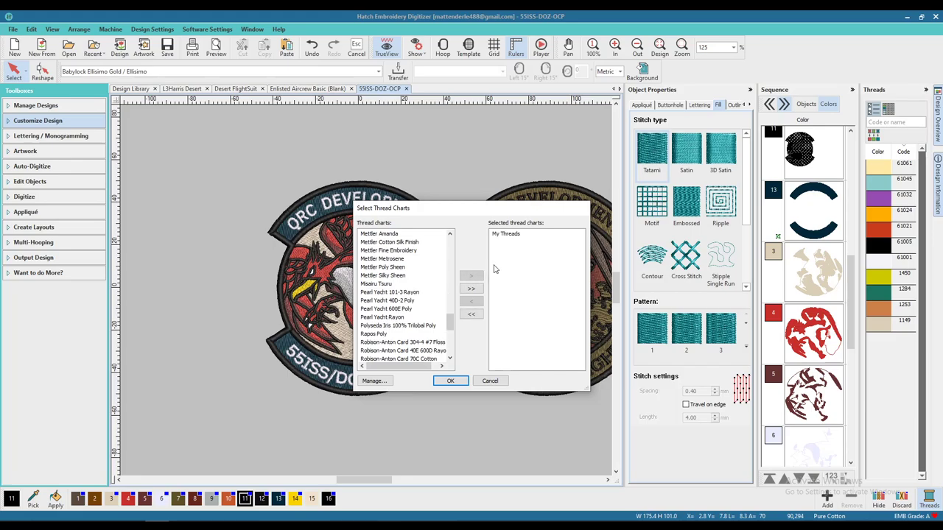
Delete thread 61024 'Out of Stock' from My Threads and close the manager.
{"action": "left_click", "coordinate": [373, 380]}
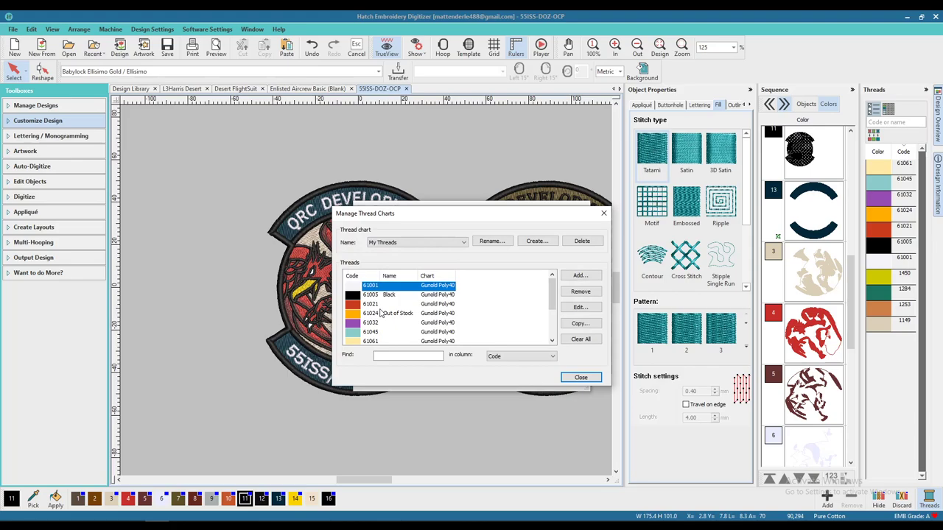
{"action": "left_click", "coordinate": [381, 315]}
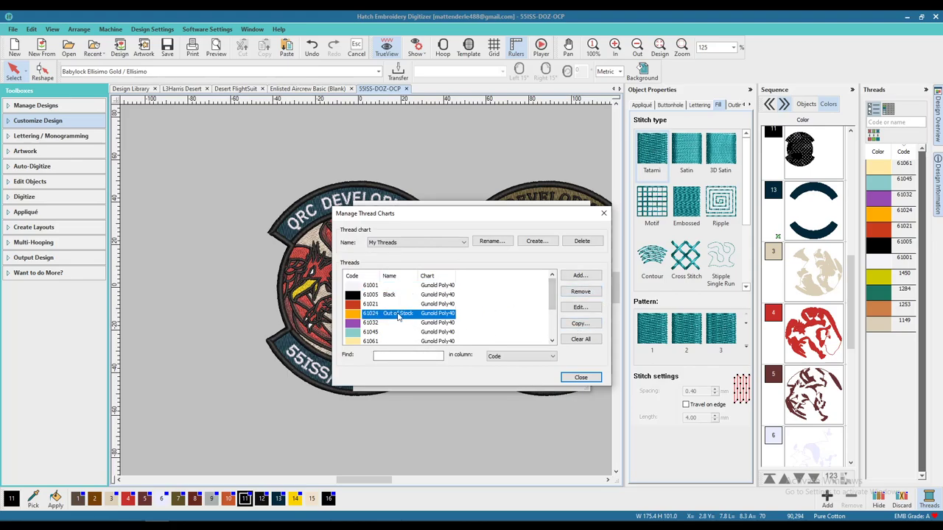
{"action": "left_click", "coordinate": [581, 291]}
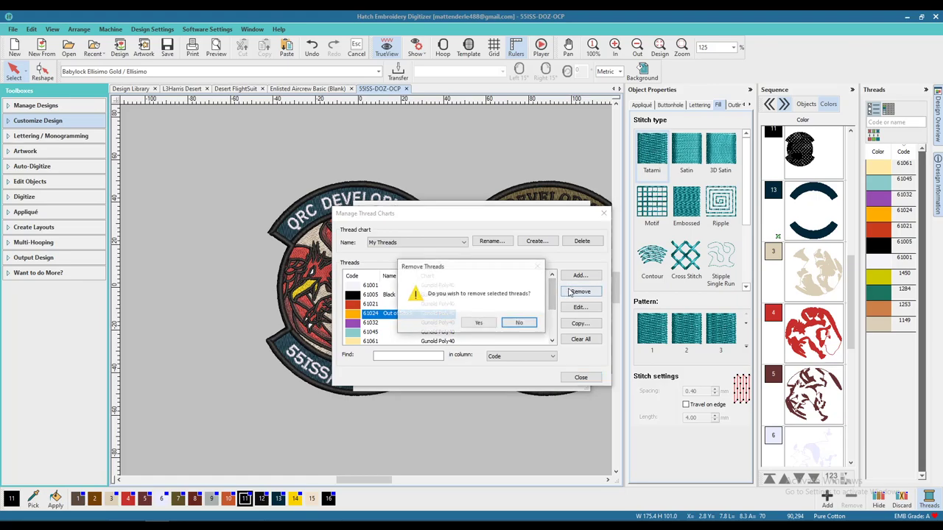
{"action": "left_click", "coordinate": [475, 322]}
{"action": "scroll", "coordinate": [467, 281], "scroll_direction": "down", "scroll_amount": 2}
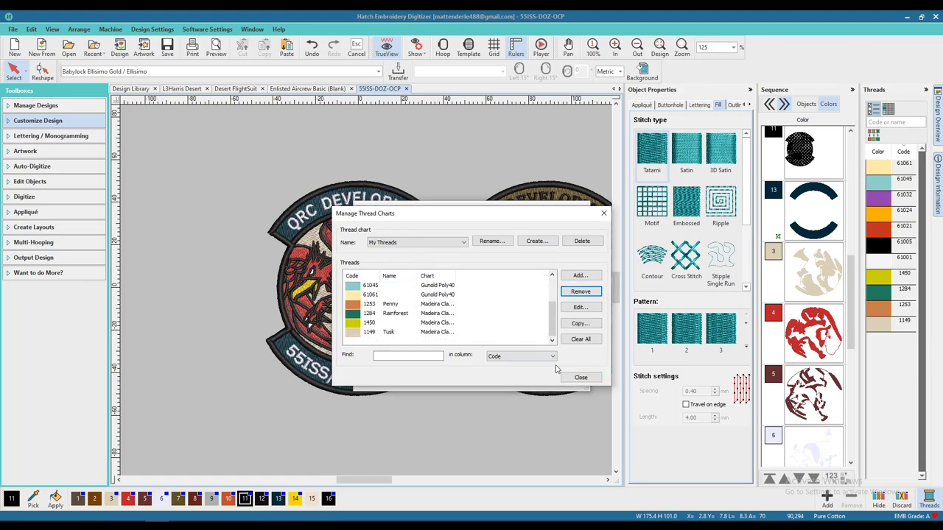
{"action": "left_click", "coordinate": [581, 377]}
Confirm the chart selection so the Threads panel shows the ten My Threads colours.
{"action": "left_click", "coordinate": [444, 384]}
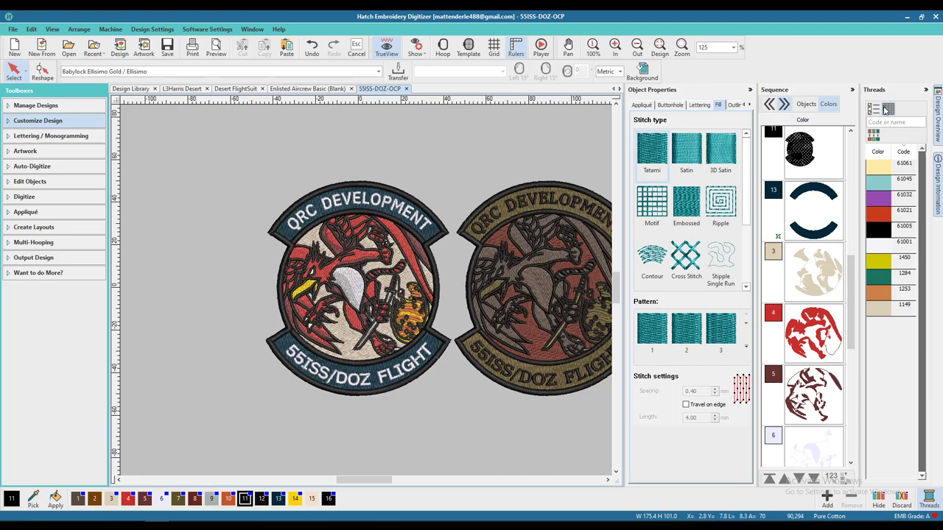
Replace My Threads with the Default chart (codes 0152 to 0003) in the Threads panel.
{"action": "left_click", "coordinate": [873, 108]}
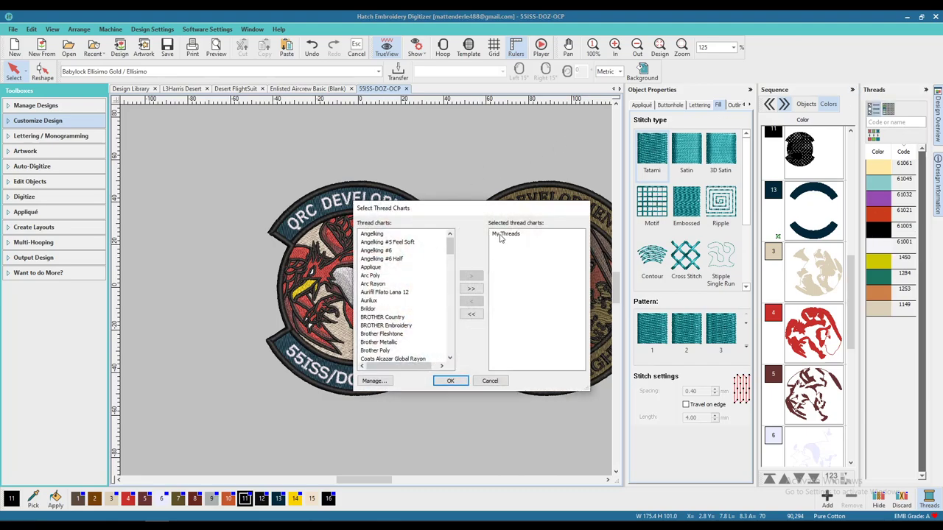
{"action": "double_click", "coordinate": [505, 234]}
{"action": "scroll", "coordinate": [375, 329], "scroll_direction": "down", "scroll_amount": 7}
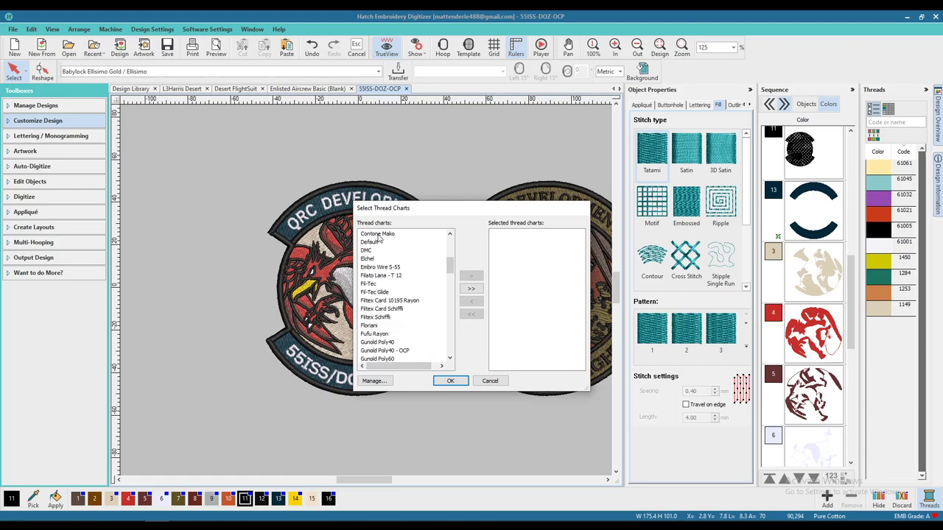
{"action": "double_click", "coordinate": [372, 243]}
{"action": "left_click", "coordinate": [451, 381]}
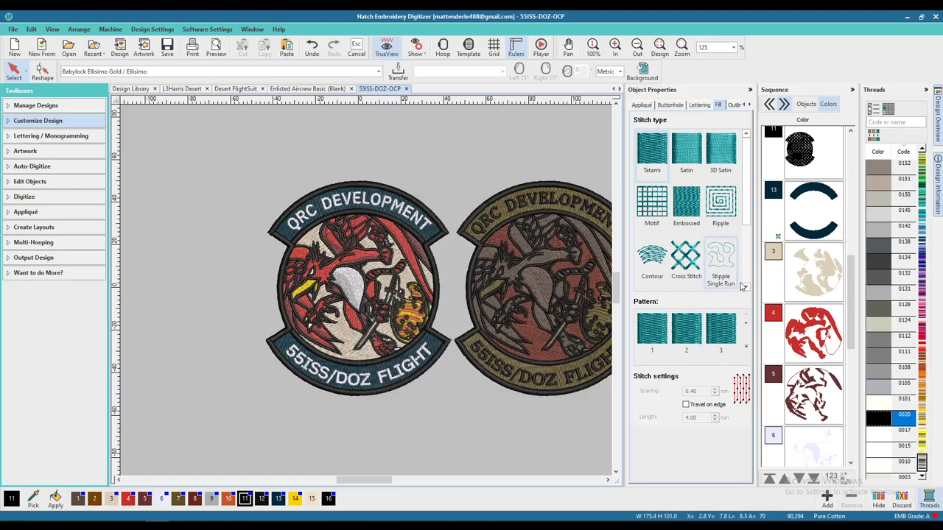